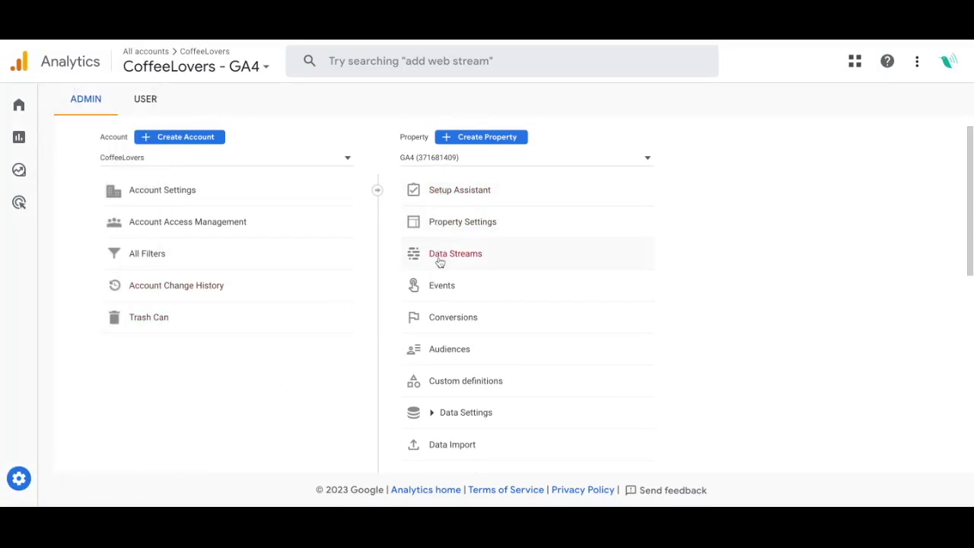
Step: Open the Custom definitions page for the CoffeeLovers property in Admin
{"action": "left_click", "coordinate": [440, 385]}
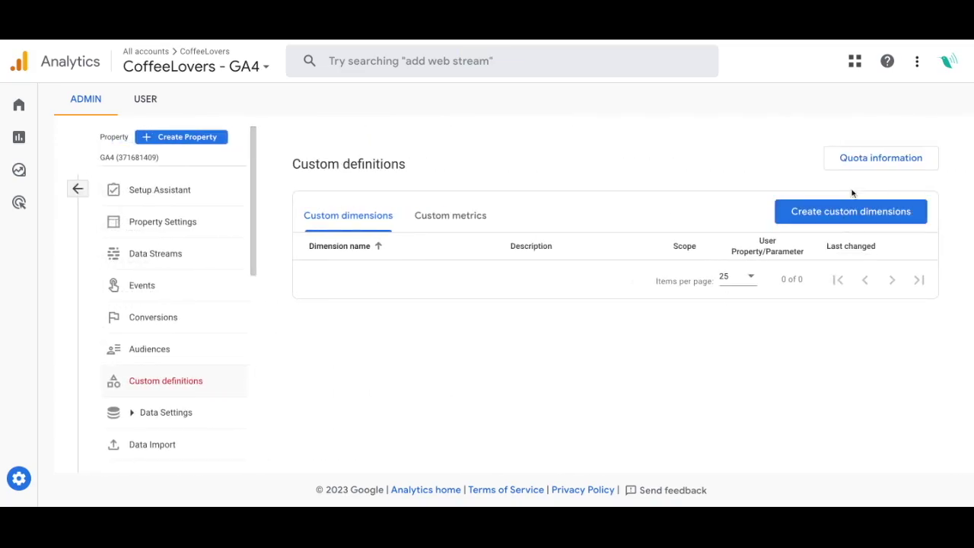
Step: Save a custom dimension 'Affiliation' with Event scope using the affiliation event parameter
{"action": "left_click", "coordinate": [813, 216]}
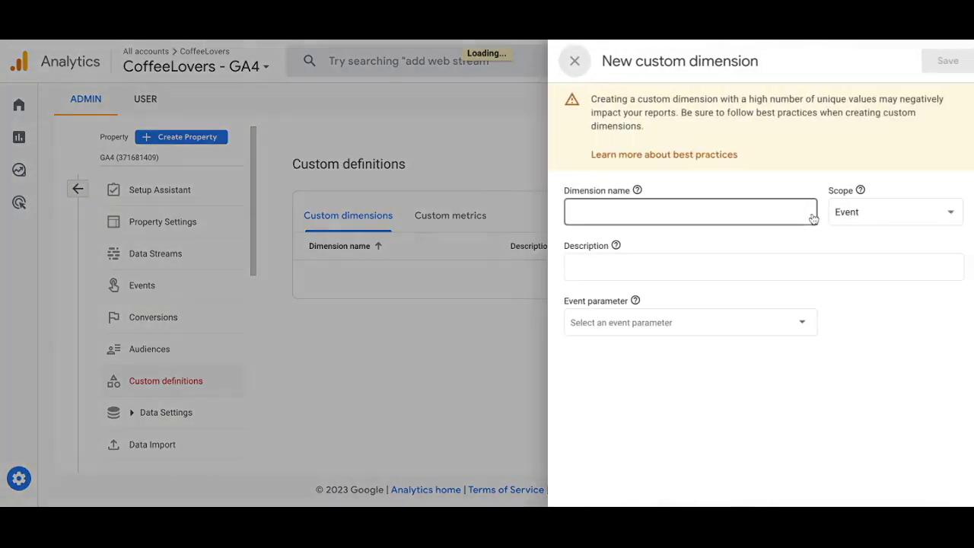
{"action": "left_click", "coordinate": [740, 211]}
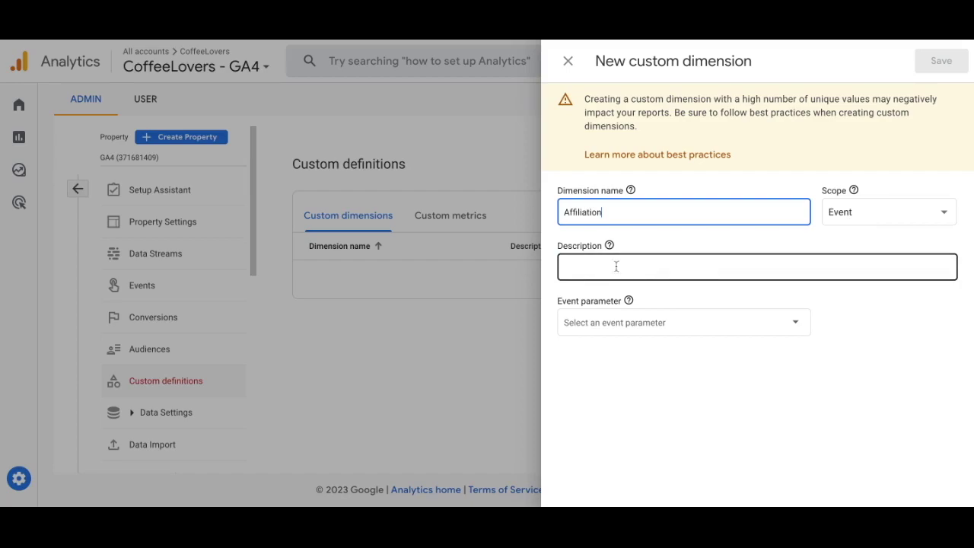
{"action": "left_click", "coordinate": [569, 323]}
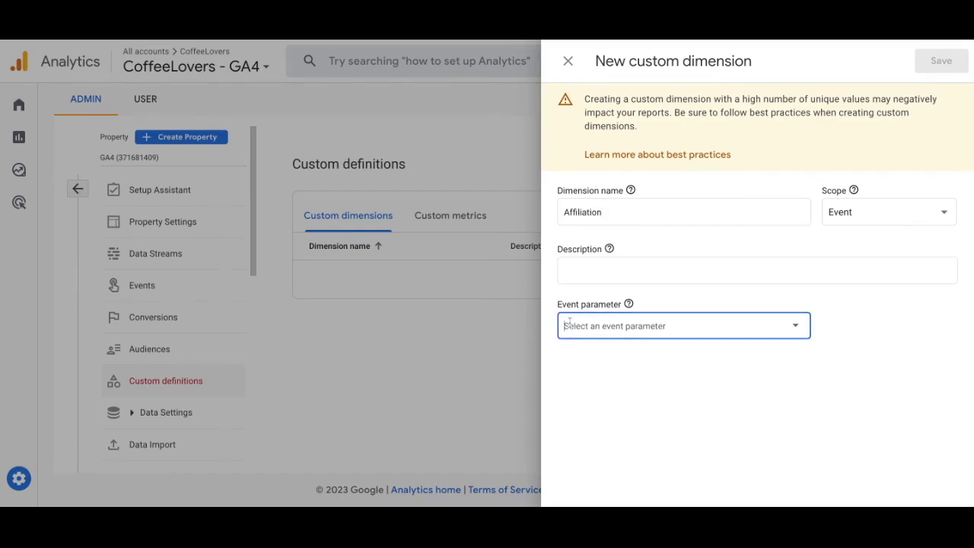
{"action": "type", "text": "affiliation"}
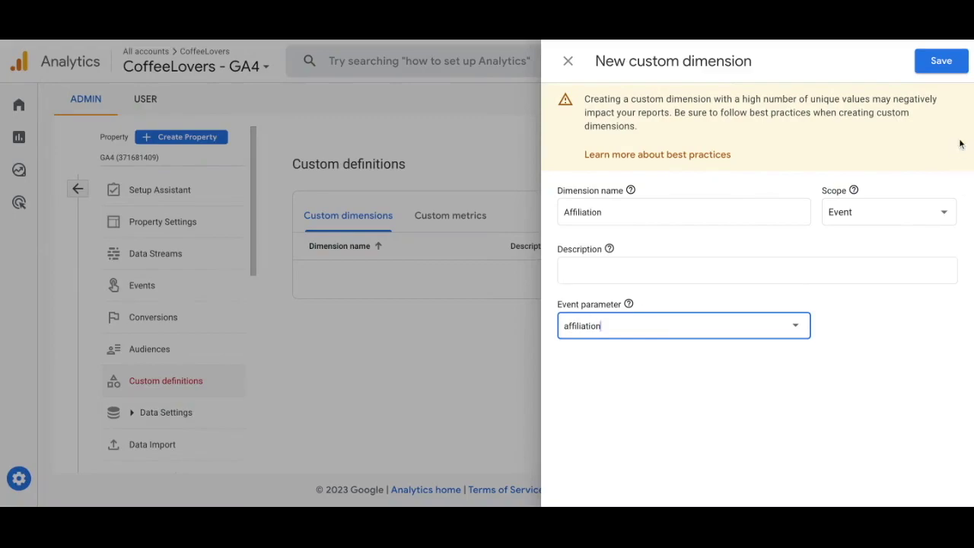
{"action": "left_click", "coordinate": [943, 67]}
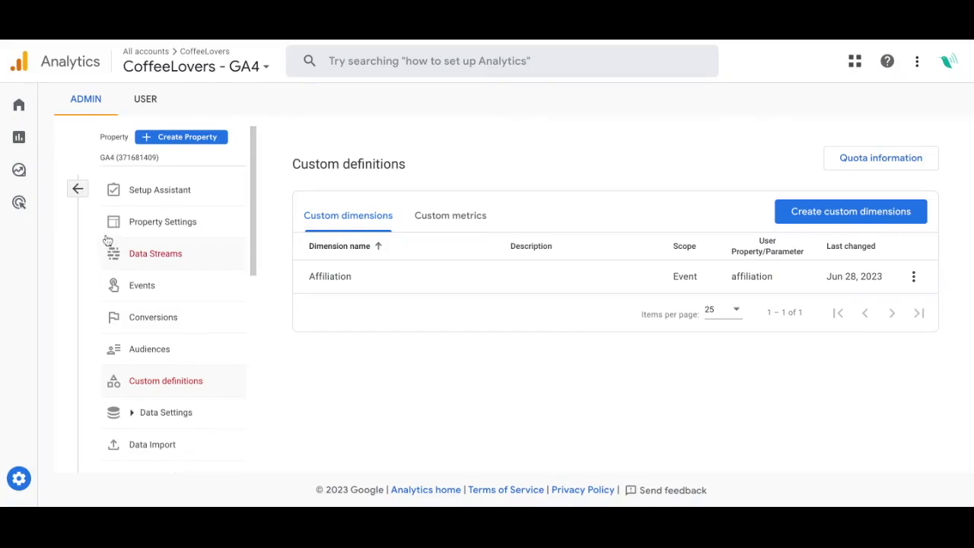
{"action": "mouse_move", "coordinate": [33, 124]}
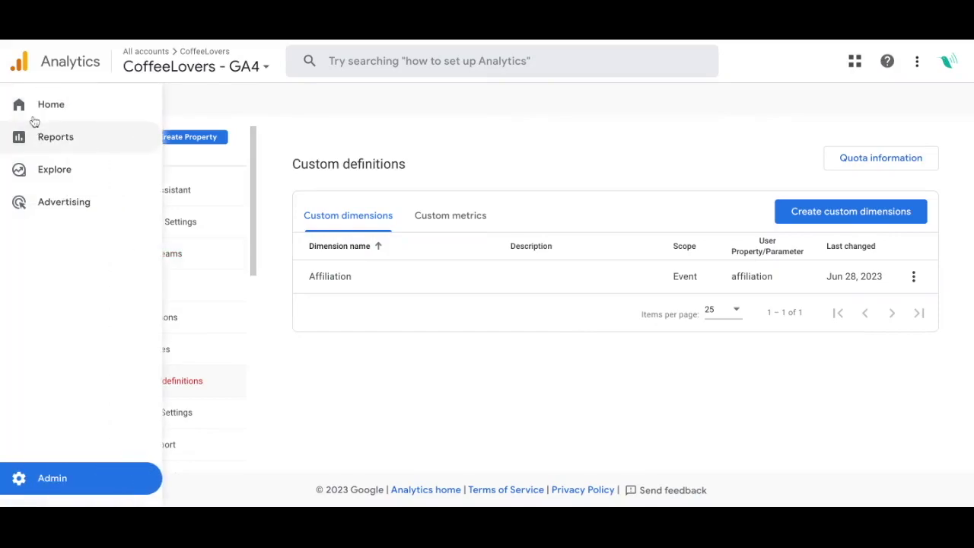
Step: Duplicate the Sales Performance exploration and open 'Copy of Sales Performance'
{"action": "left_click", "coordinate": [35, 175]}
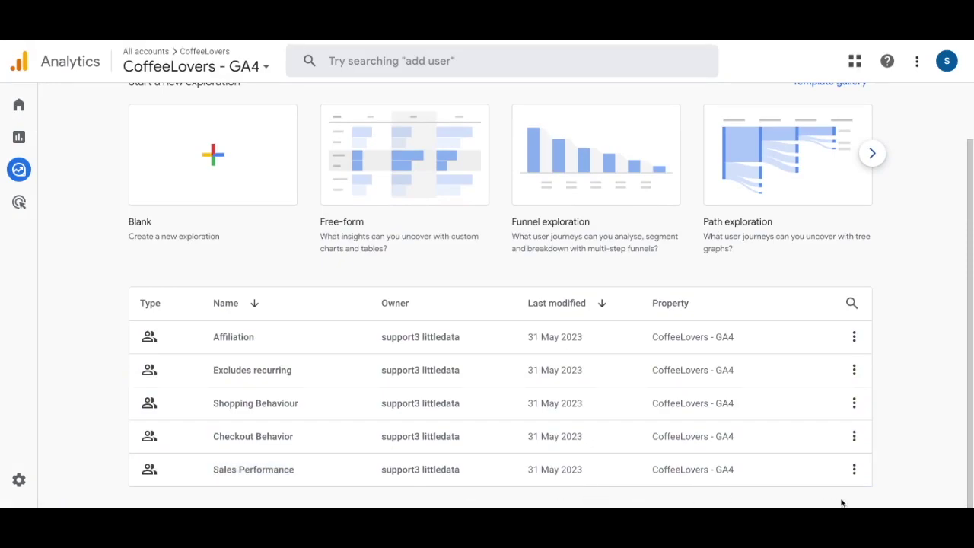
{"action": "left_click", "coordinate": [854, 469]}
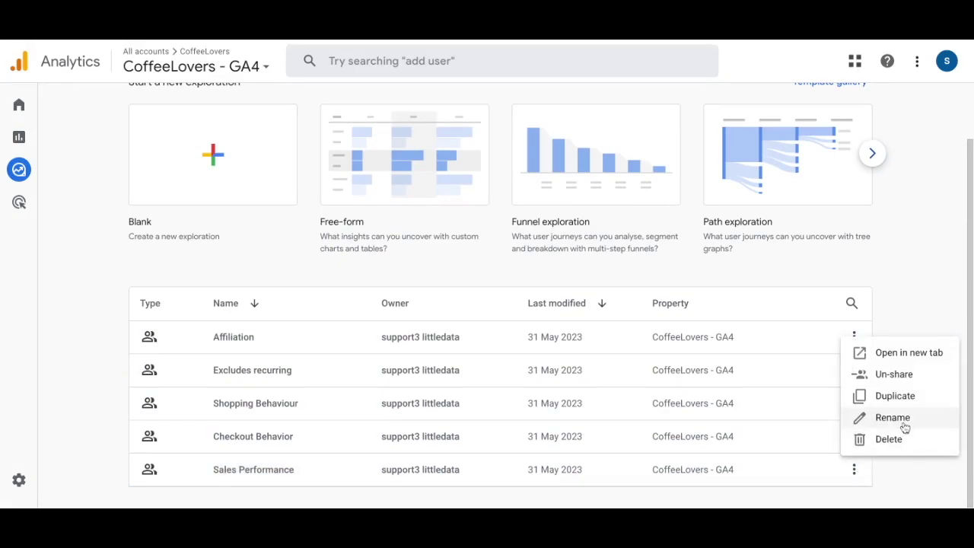
{"action": "left_click", "coordinate": [891, 397]}
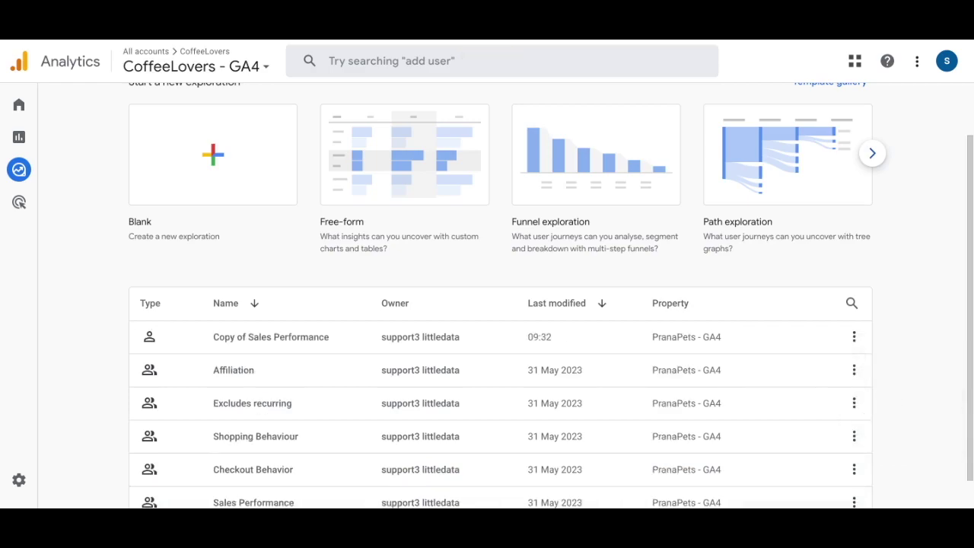
{"action": "scroll", "coordinate": [268, 285], "scroll_direction": "down", "scroll_amount": 1}
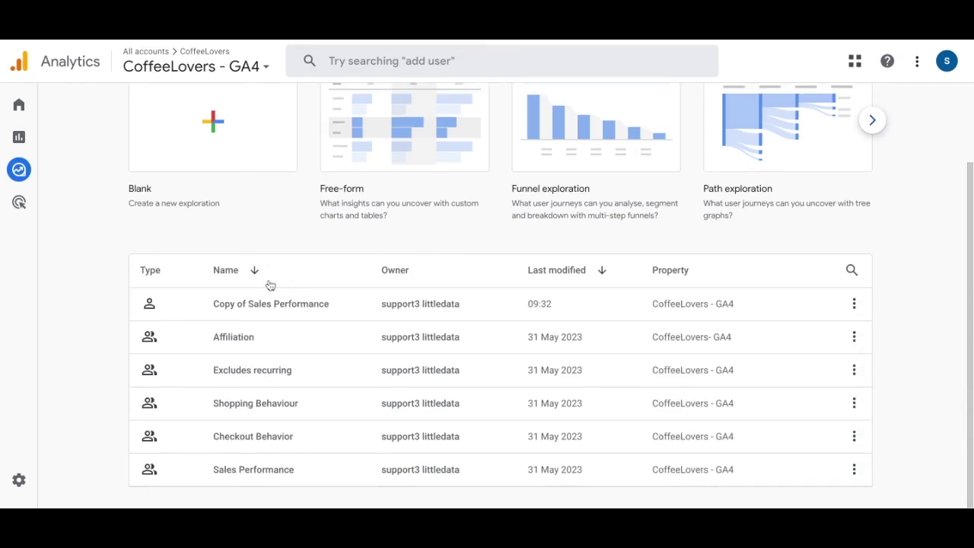
{"action": "left_click", "coordinate": [315, 307]}
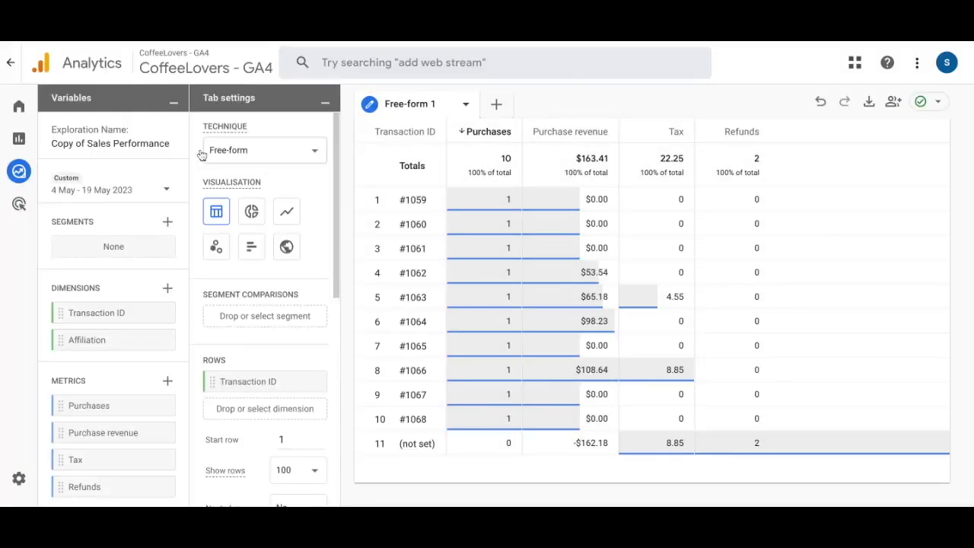
Step: Rename tab Free-form 1 to 'All Orders' and duplicate it as 'OTP + First Time'
{"action": "double_click", "coordinate": [420, 105]}
{"action": "type", "text": "All"}
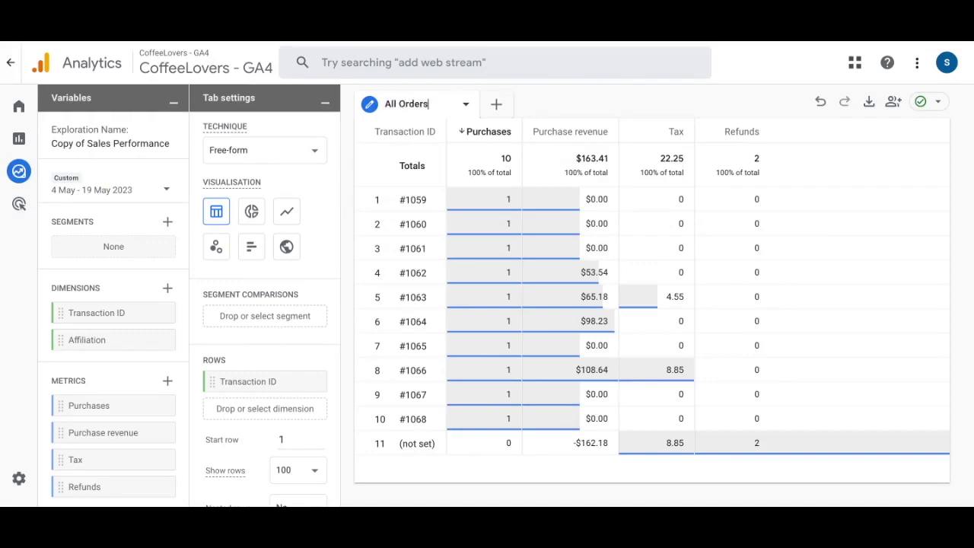
{"action": "left_click", "coordinate": [467, 106]}
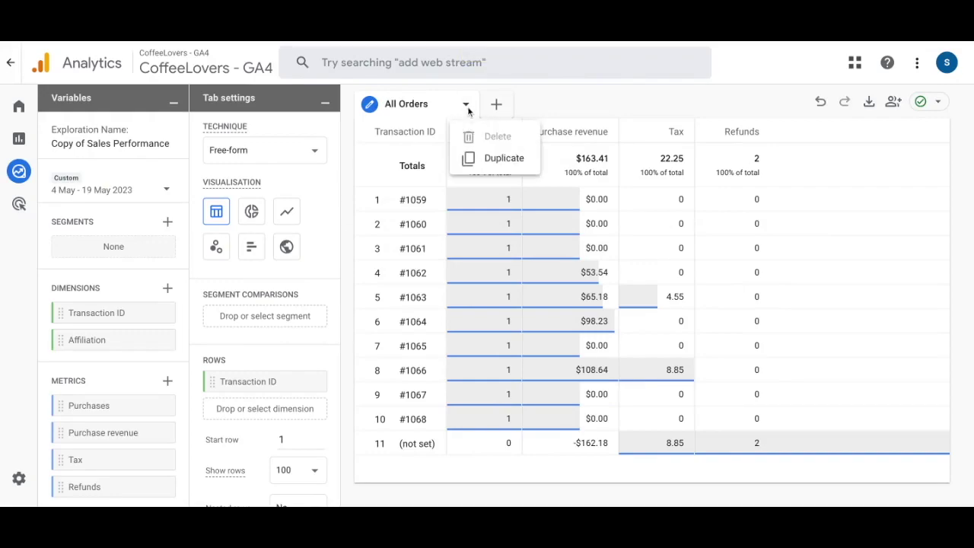
{"action": "left_click", "coordinate": [484, 159]}
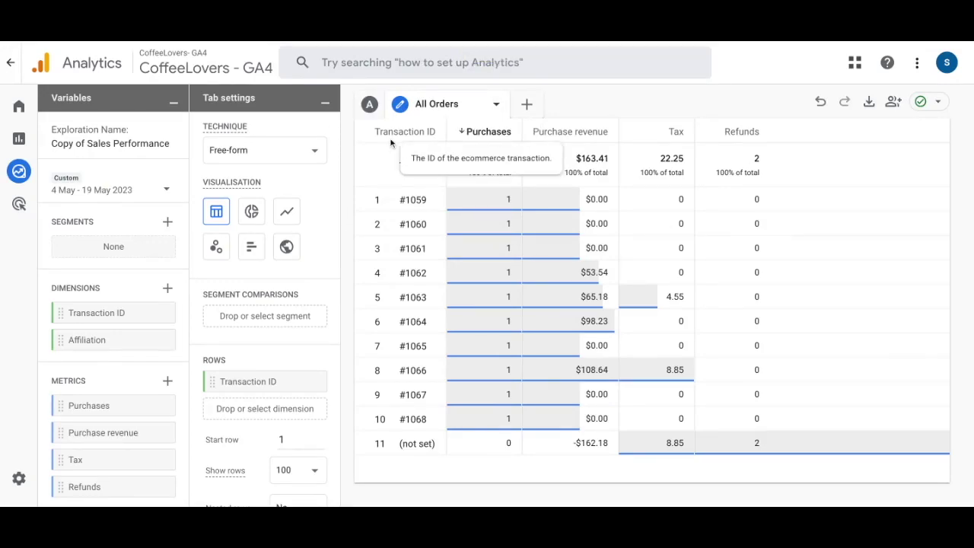
{"action": "double_click", "coordinate": [446, 104]}
{"action": "type", "text": "OTP +"}
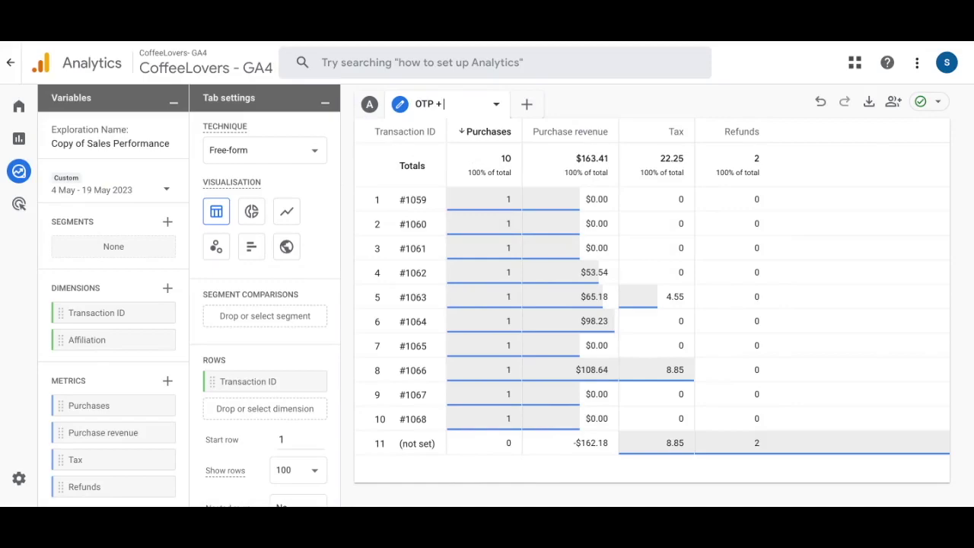
{"action": "type", "text": " First Time"}
{"action": "key", "text": "Return"}
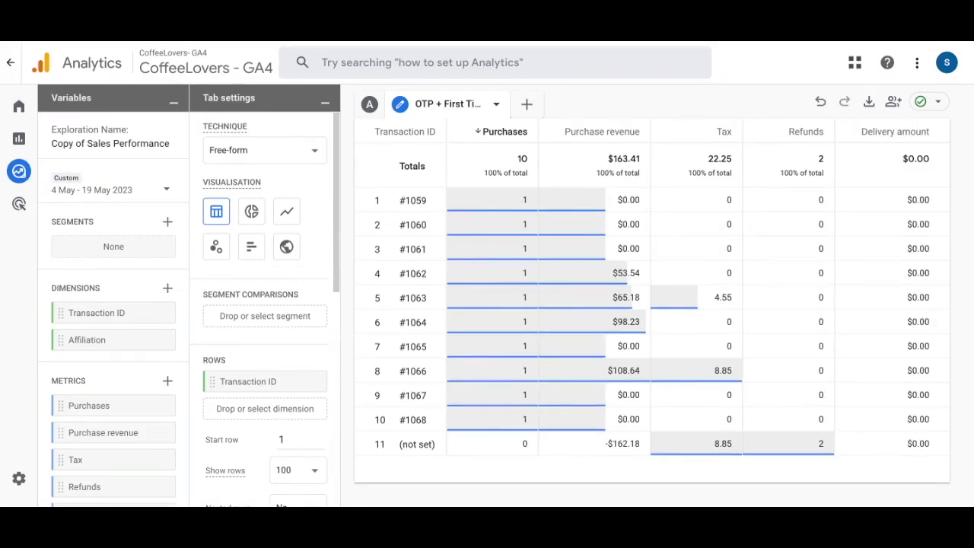
{"action": "scroll", "coordinate": [265, 305], "scroll_direction": "down", "scroll_amount": 5}
{"action": "scroll", "coordinate": [265, 342], "scroll_direction": "down", "scroll_amount": 3}
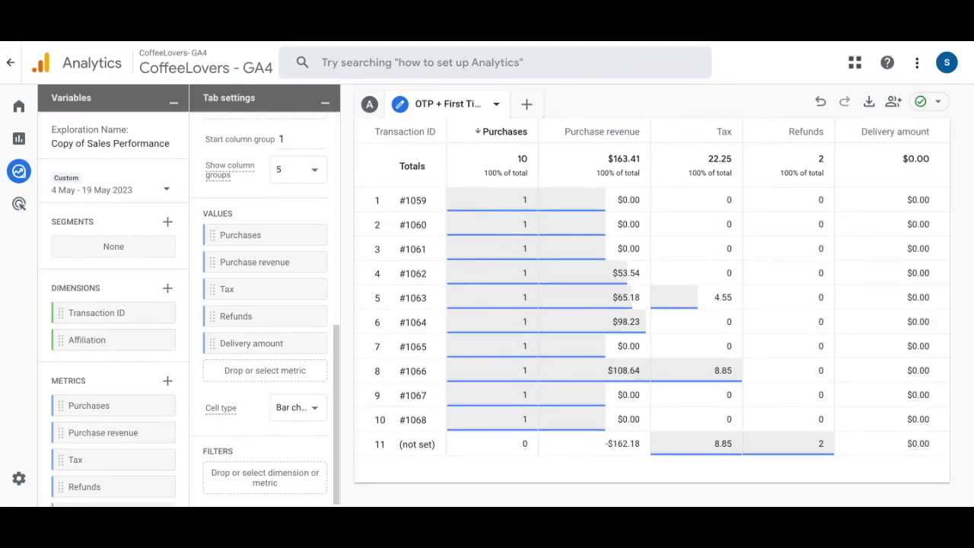
Step: Filter the tab to Affiliation not matching regex .*Recurring.* and add Affiliation as a row
{"action": "left_click", "coordinate": [235, 476]}
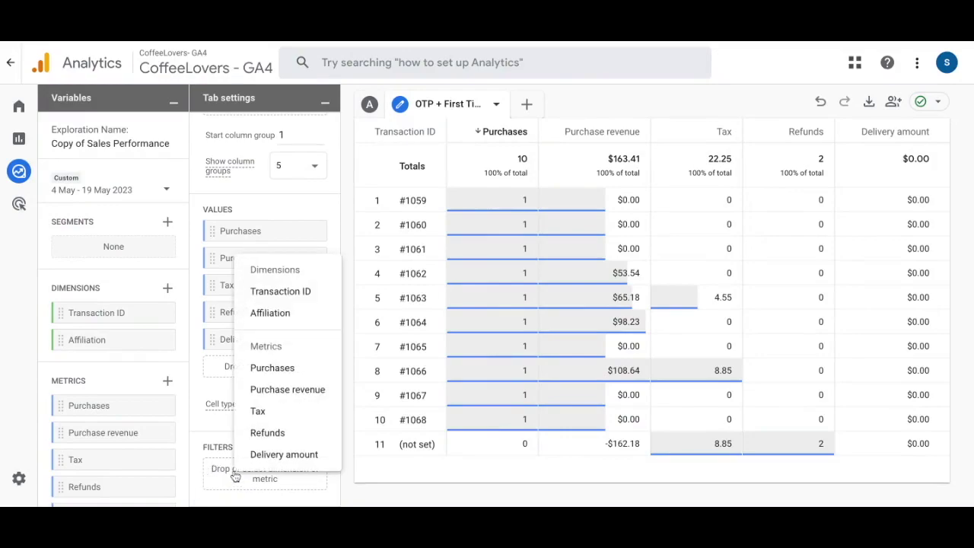
{"action": "left_click", "coordinate": [266, 313]}
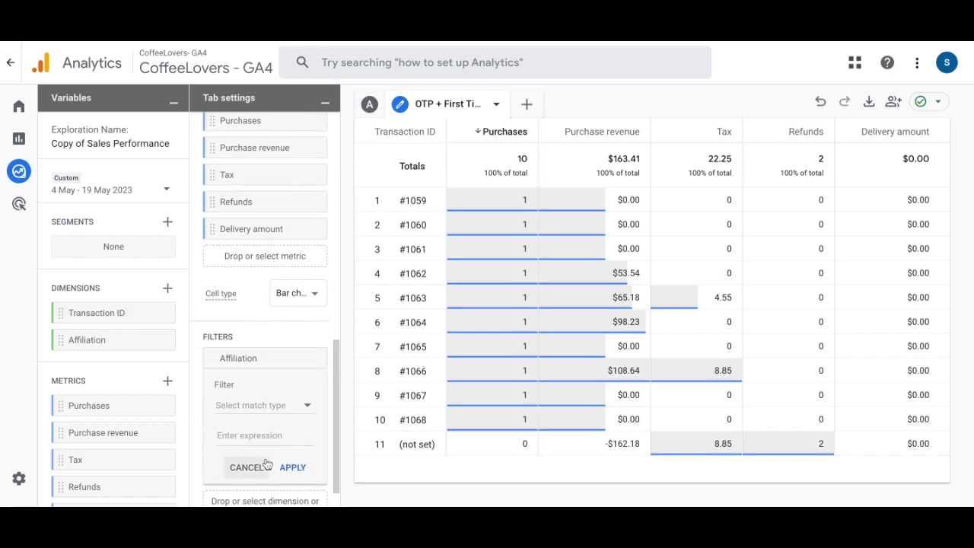
{"action": "left_click", "coordinate": [264, 412]}
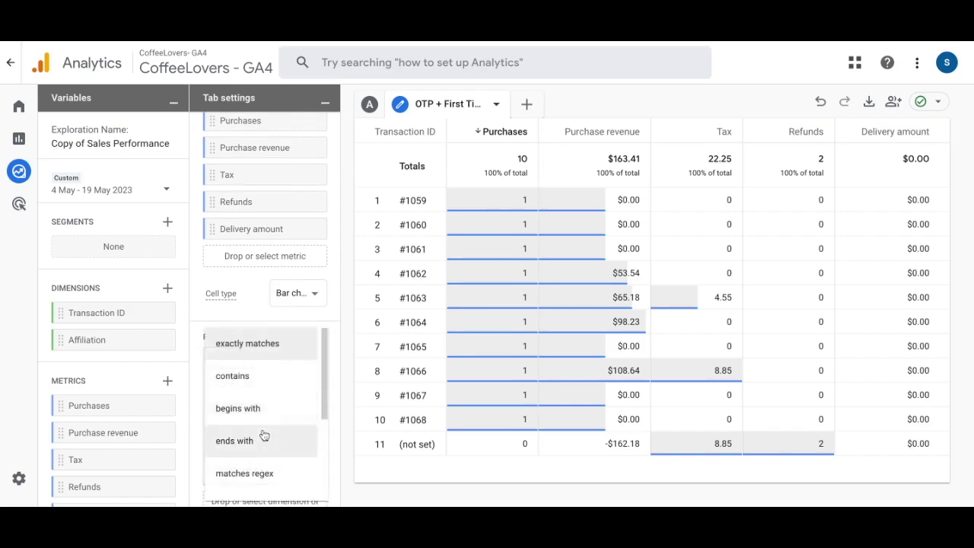
{"action": "scroll", "coordinate": [263, 434], "scroll_direction": "down", "scroll_amount": 3}
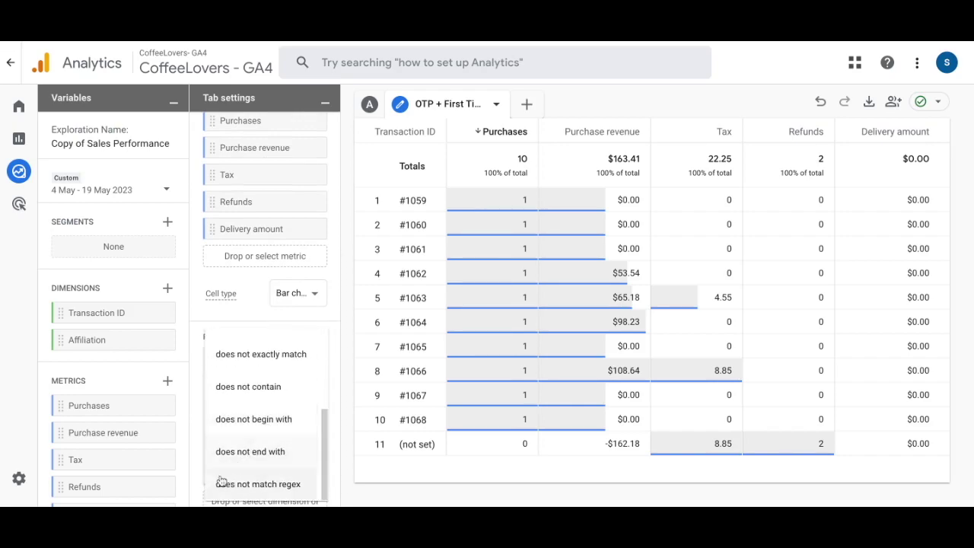
{"action": "left_click", "coordinate": [263, 485]}
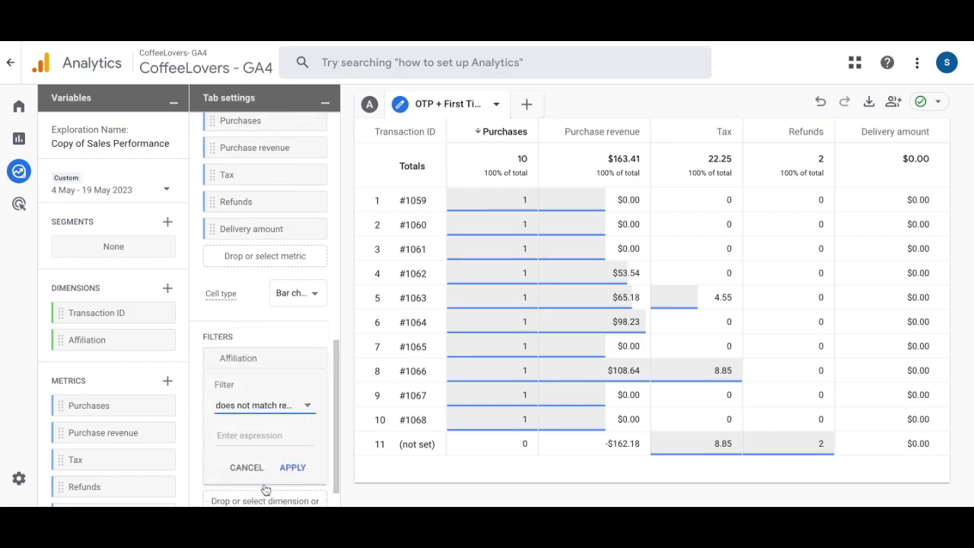
{"action": "left_click", "coordinate": [245, 437]}
{"action": "type", "text": ".*Recurring.*"}
{"action": "left_click", "coordinate": [294, 467]}
{"action": "scroll", "coordinate": [297, 472], "scroll_direction": "up", "scroll_amount": 4}
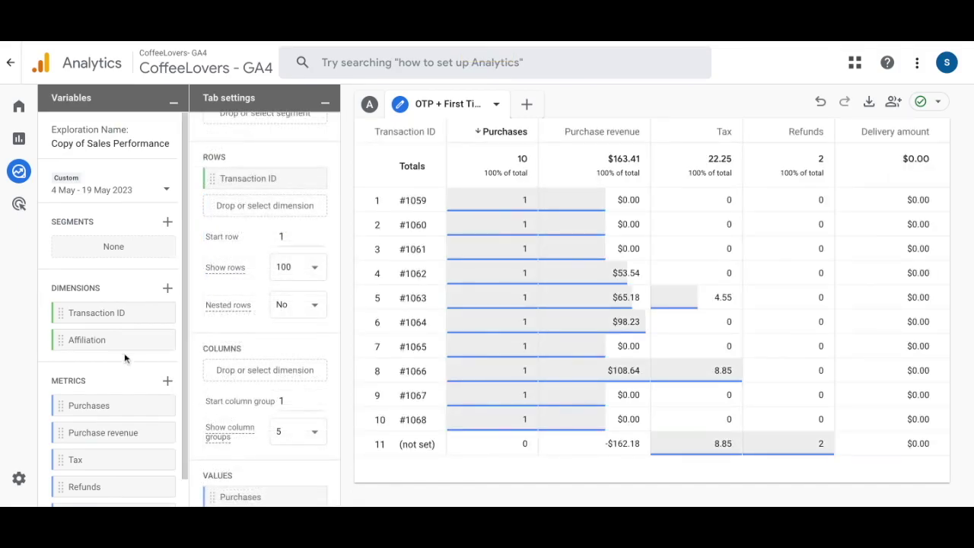
{"action": "double_click", "coordinate": [88, 343]}
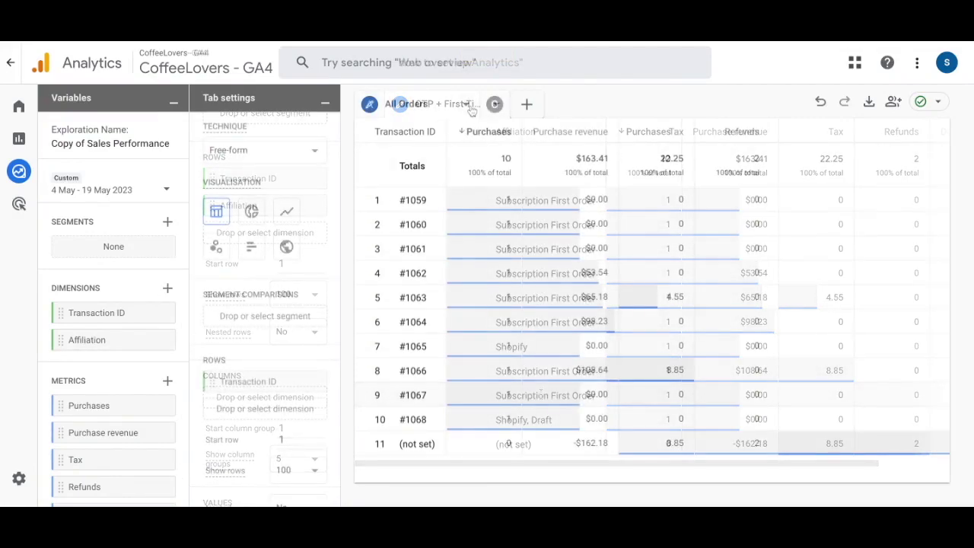
Step: Duplicate the All Orders tab and name the copy 'Subscription Segments'
{"action": "left_click", "coordinate": [466, 103]}
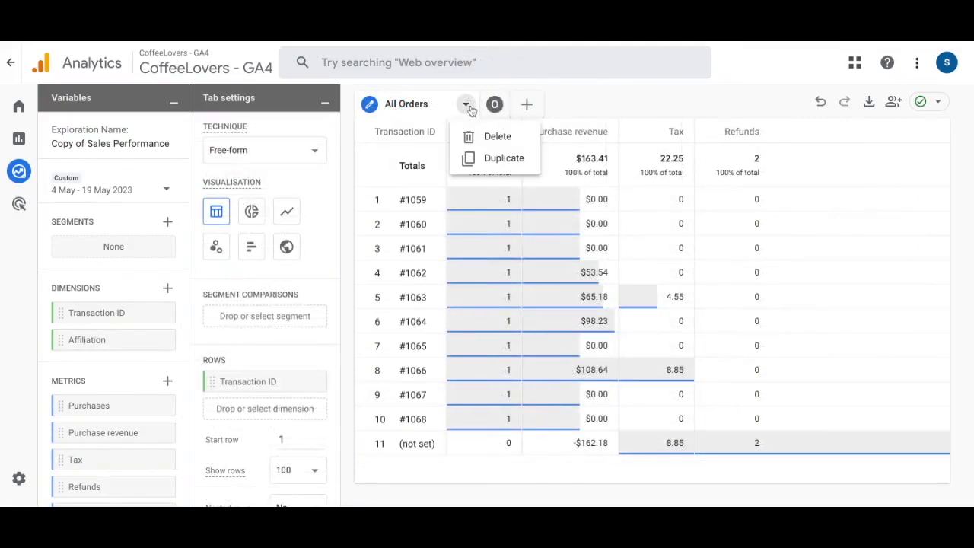
{"action": "left_click", "coordinate": [483, 158]}
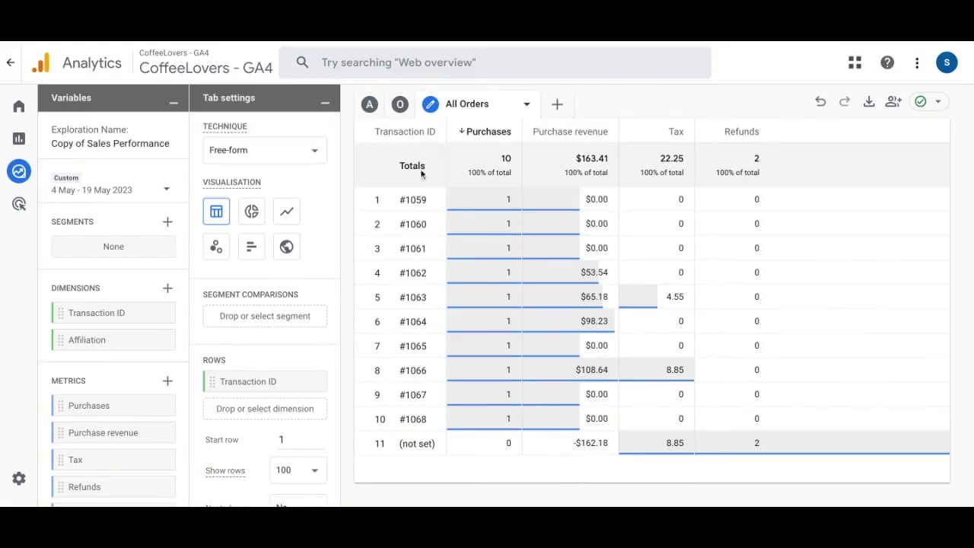
{"action": "double_click", "coordinate": [466, 103]}
{"action": "type", "text": "S"}
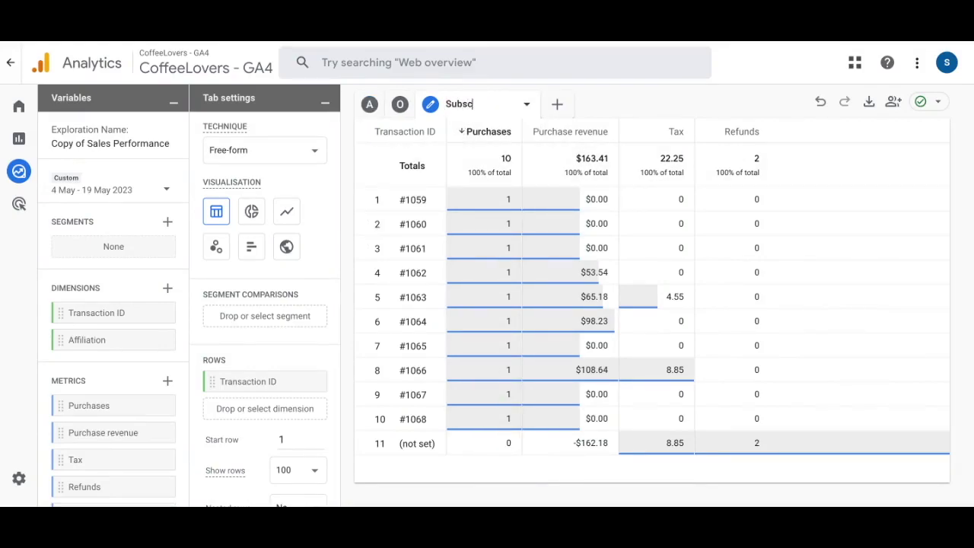
{"action": "type", "text": "ubscription Segments"}
{"action": "key", "text": "Return"}
{"action": "left_click", "coordinate": [168, 221]}
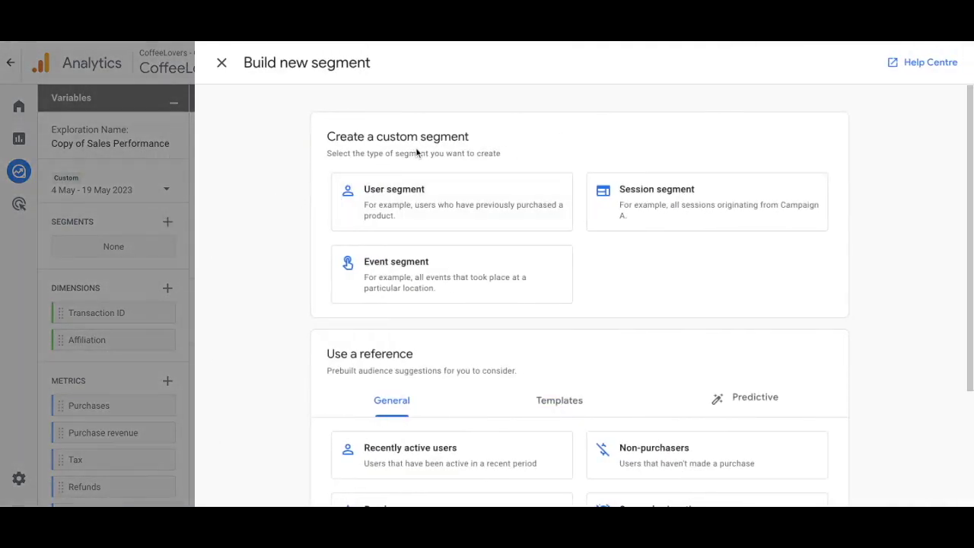
Step: Start an event segment whose condition is the purchase event
{"action": "left_click", "coordinate": [375, 282]}
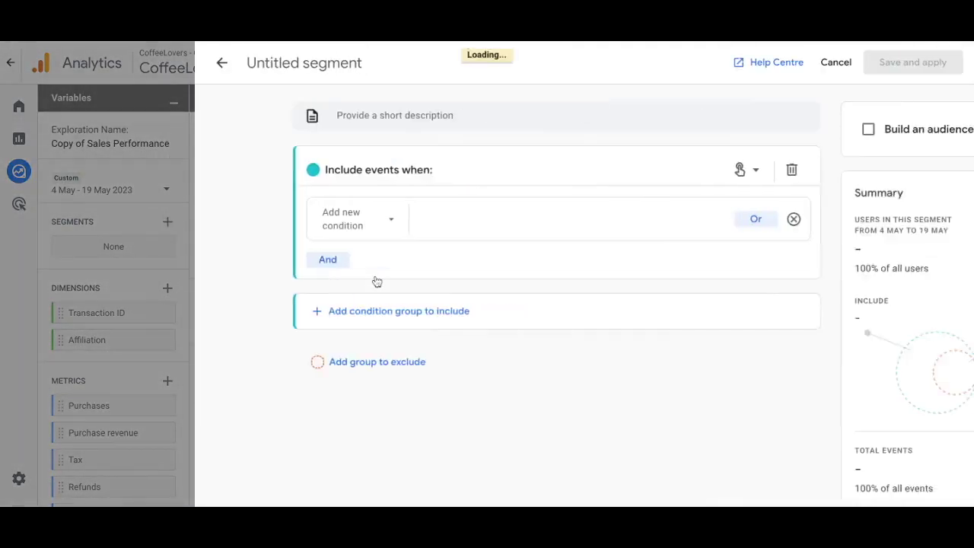
{"action": "left_click", "coordinate": [303, 228]}
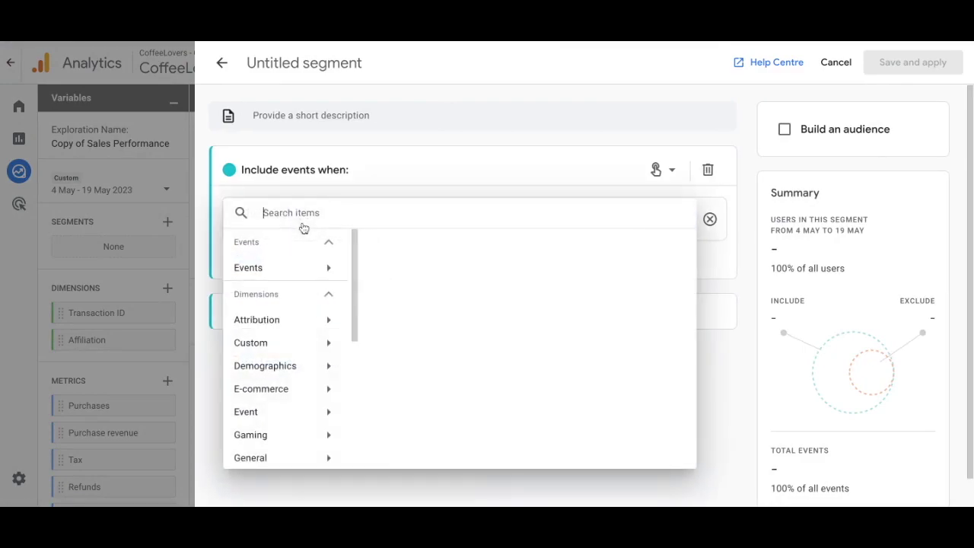
{"action": "type", "text": "pur"}
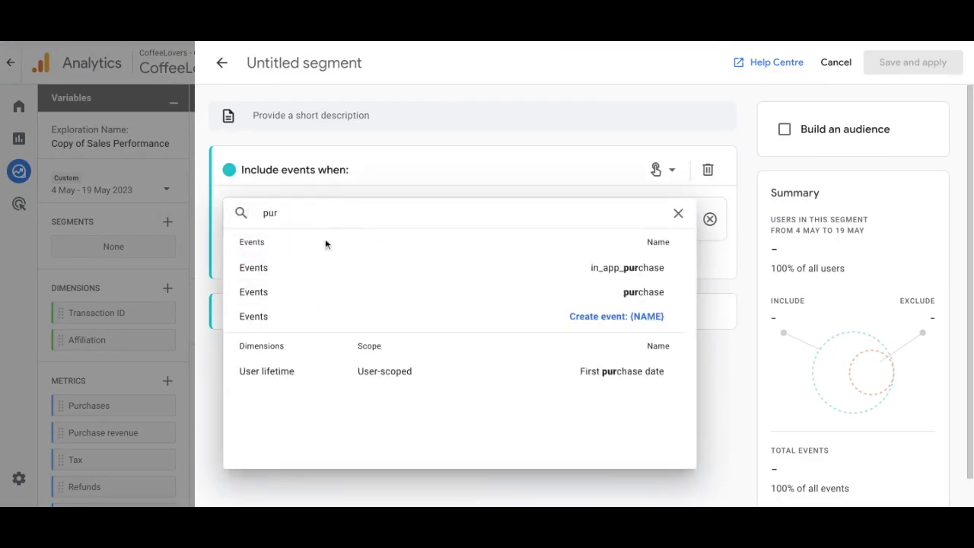
{"action": "left_click", "coordinate": [478, 292]}
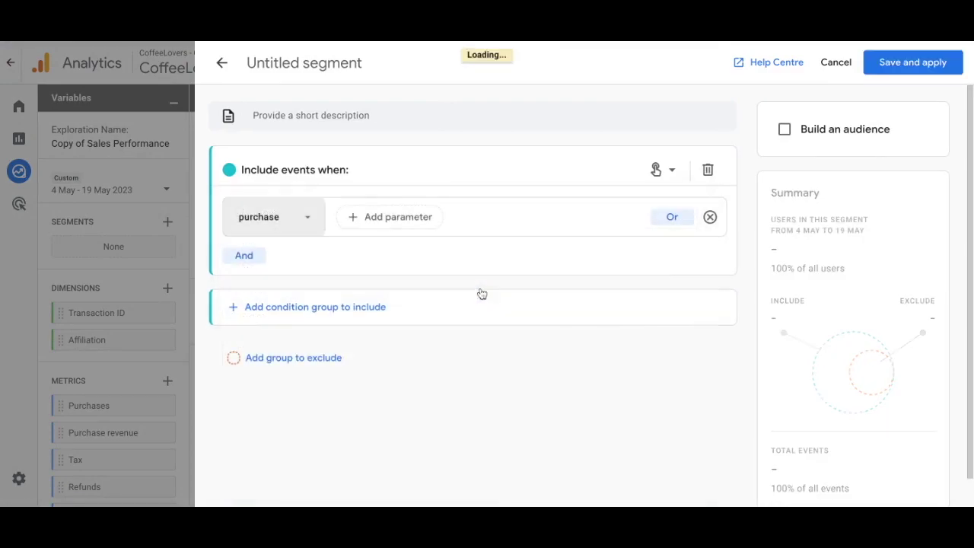
Step: Restrict purchases to custom parameter Affiliation not matching regex .*Subscription.*
{"action": "left_click", "coordinate": [423, 220]}
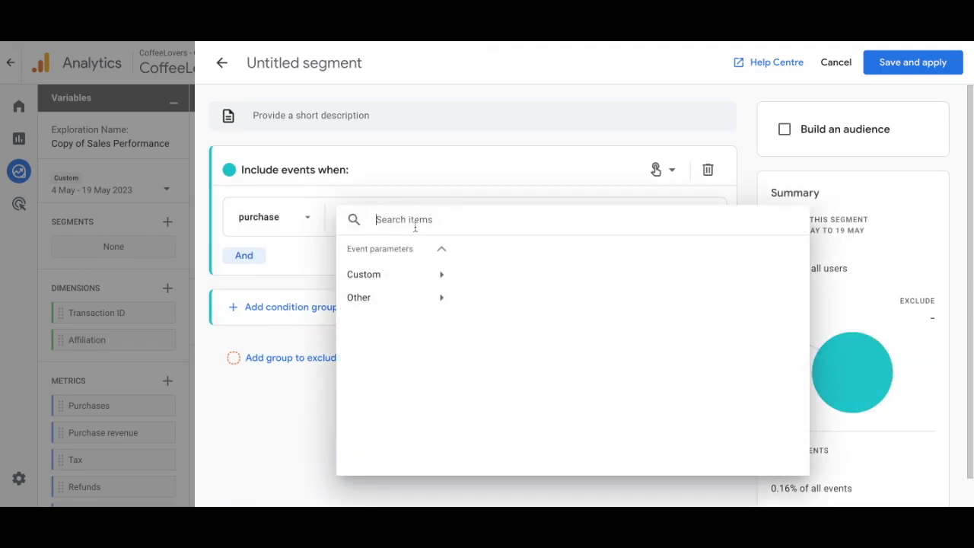
{"action": "left_click", "coordinate": [414, 274]}
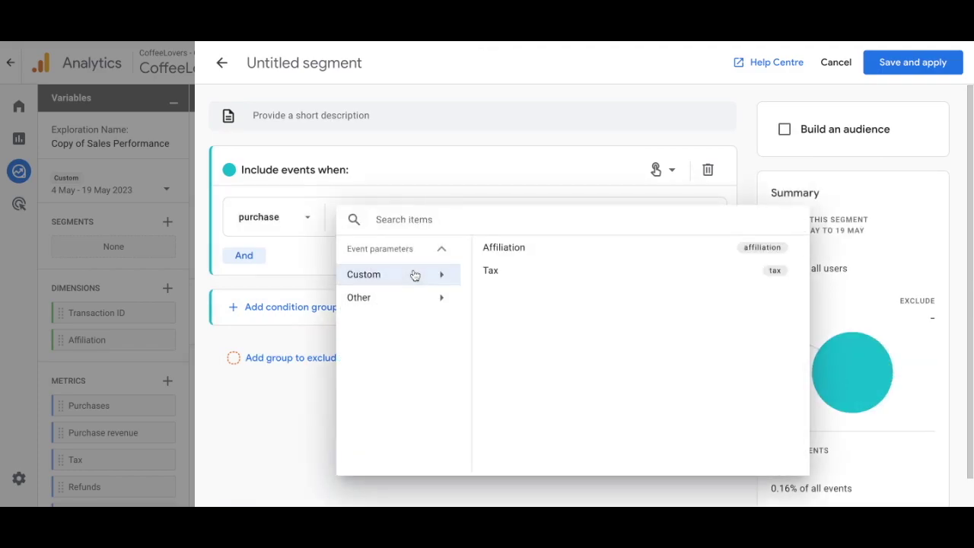
{"action": "left_click", "coordinate": [504, 251]}
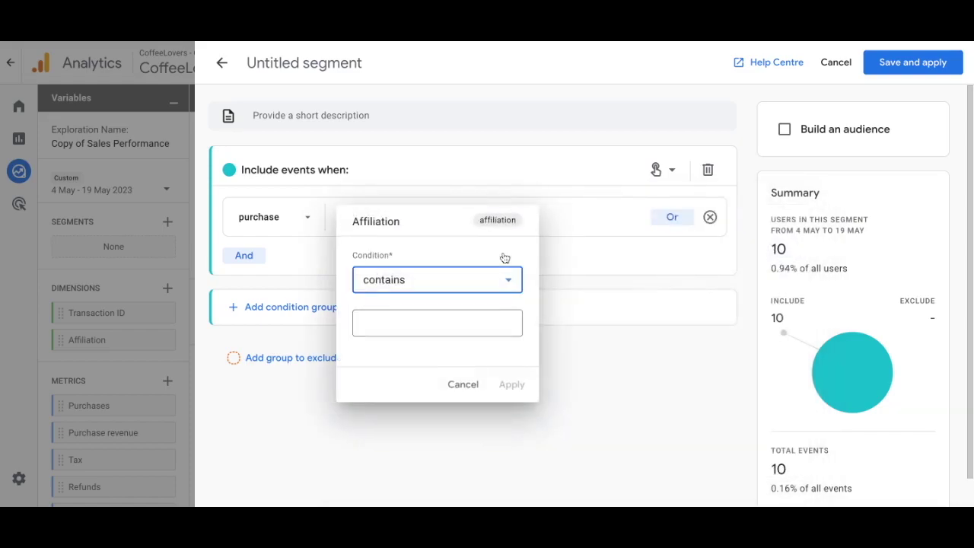
{"action": "left_click", "coordinate": [431, 281]}
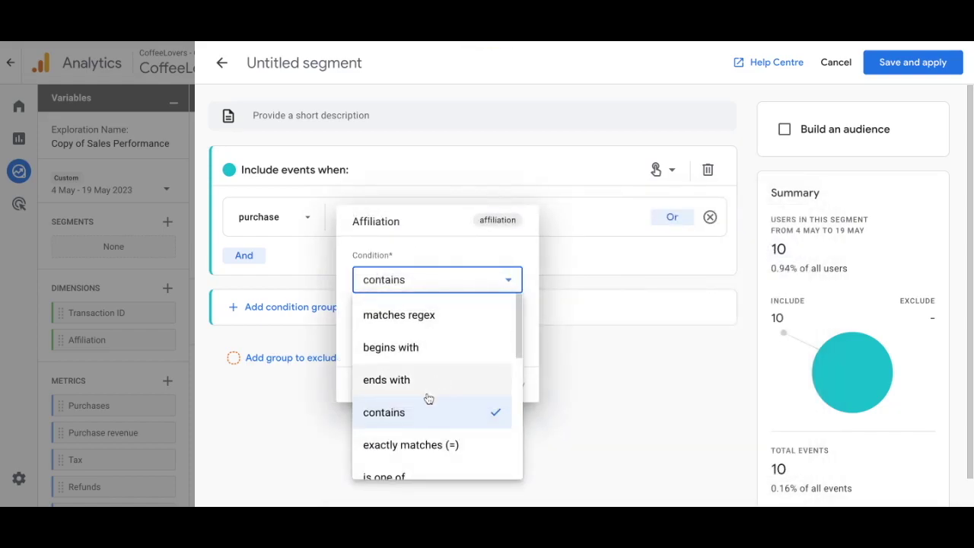
{"action": "scroll", "coordinate": [429, 398], "scroll_direction": "down", "scroll_amount": 2}
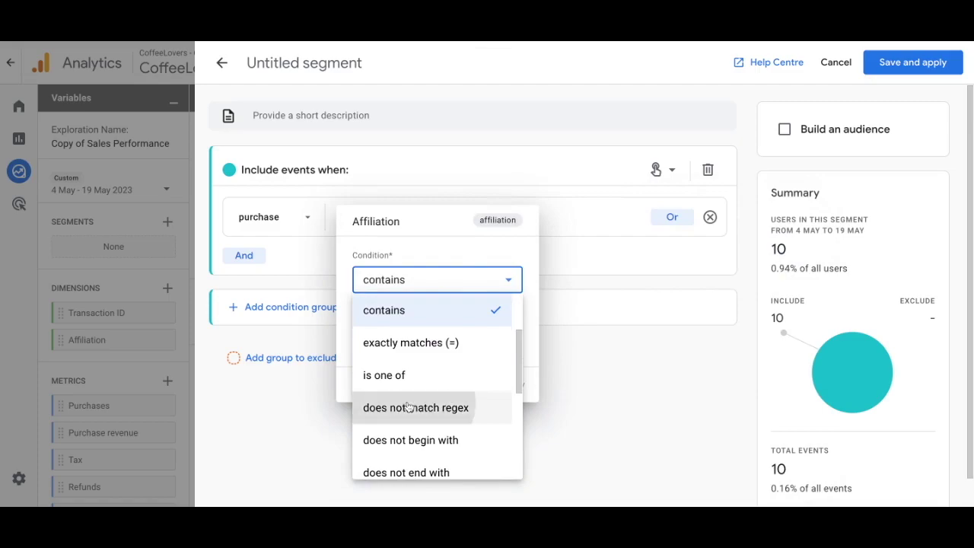
{"action": "left_click", "coordinate": [411, 410]}
{"action": "left_click", "coordinate": [395, 327]}
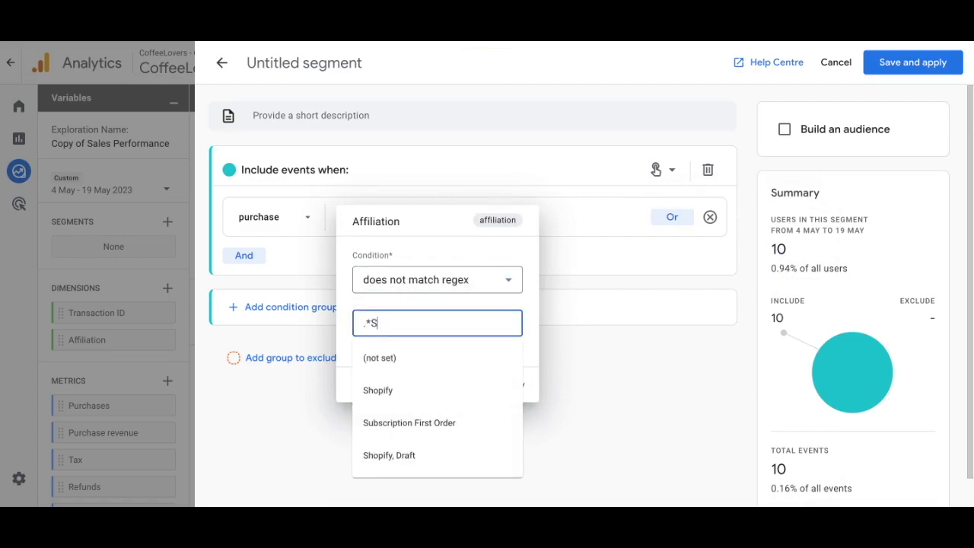
{"action": "type", "text": ".*Subscription.*"}
{"action": "left_click", "coordinate": [526, 343]}
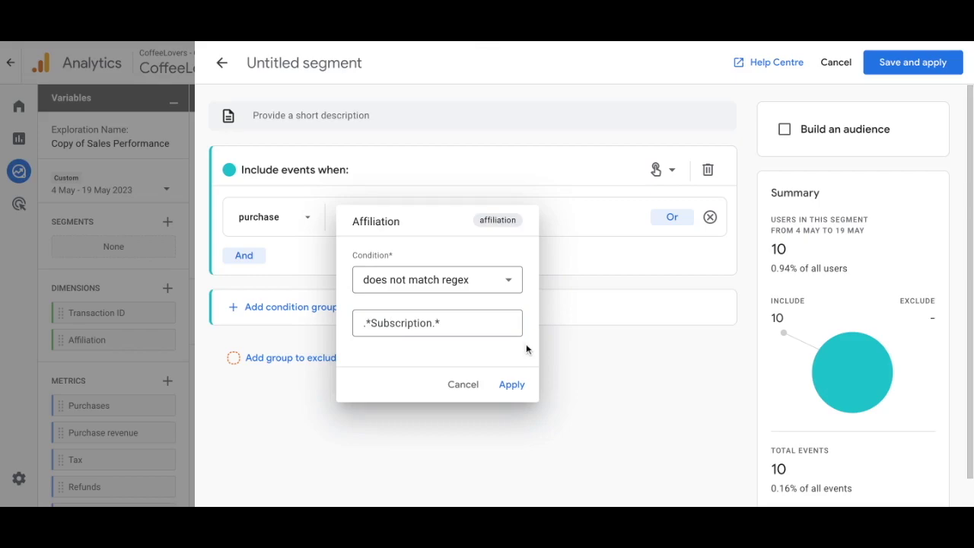
{"action": "left_click", "coordinate": [512, 386]}
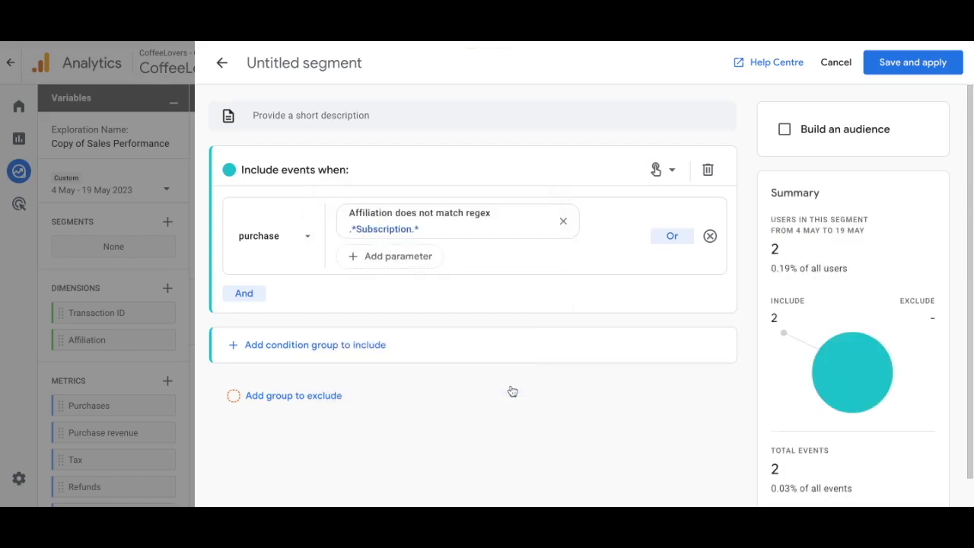
Step: Name the segment 'OTP' and save and apply it
{"action": "left_click", "coordinate": [329, 70]}
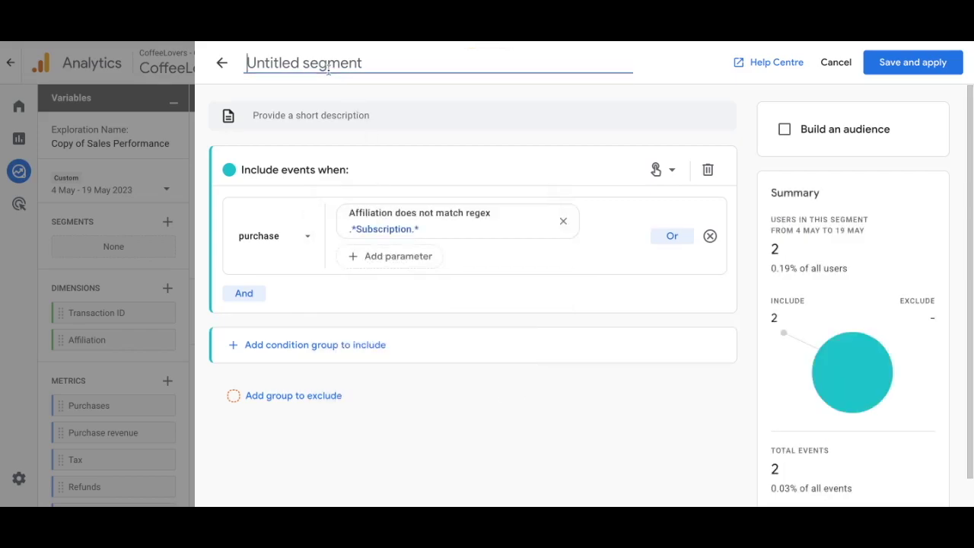
{"action": "type", "text": "OTP"}
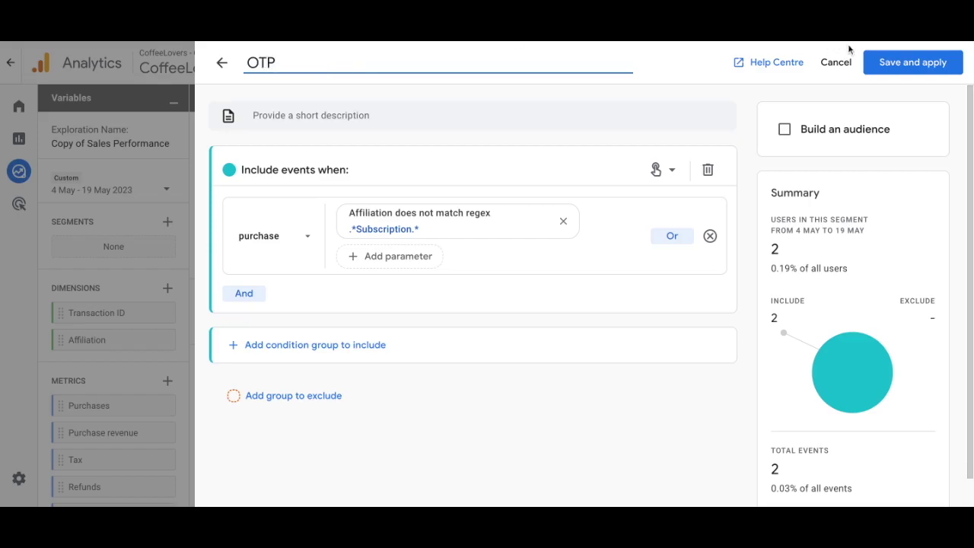
{"action": "left_click", "coordinate": [890, 64]}
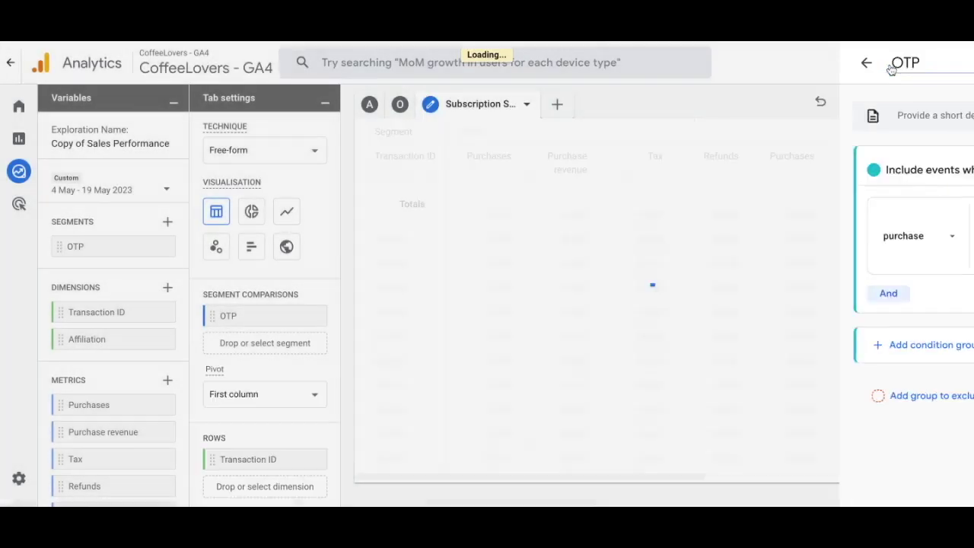
{"action": "left_click", "coordinate": [168, 223]}
Step: Create an event segment named '1st Sub' with a purchase event condition
{"action": "left_click", "coordinate": [360, 288]}
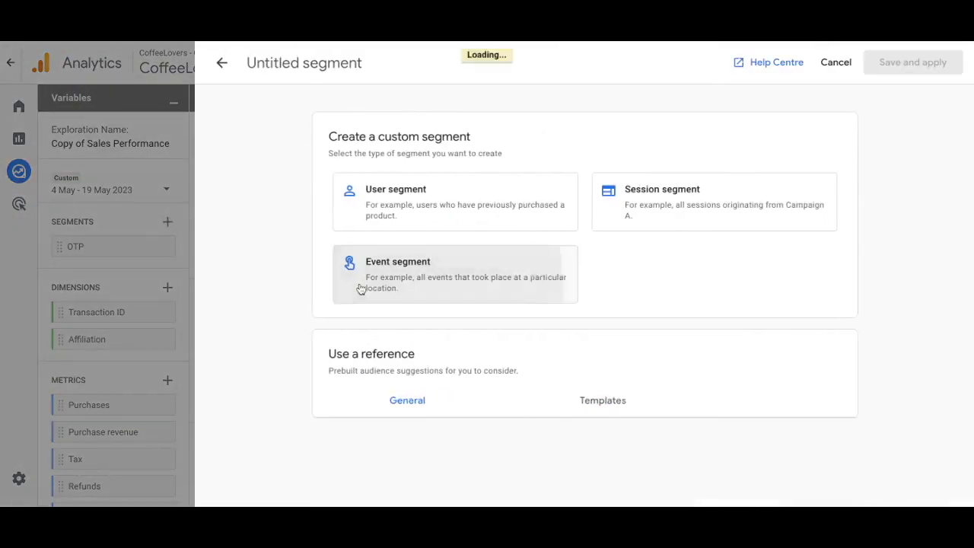
{"action": "left_click", "coordinate": [282, 65]}
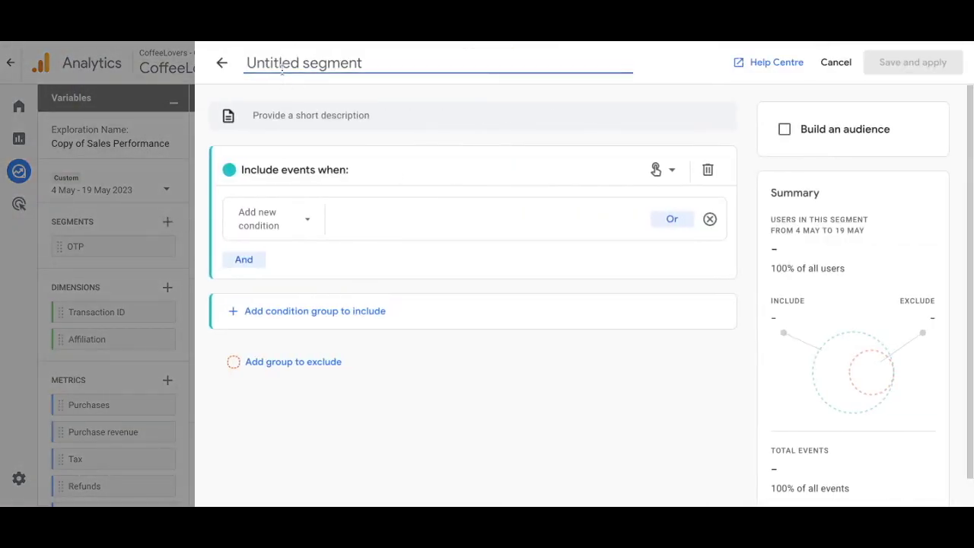
{"action": "type", "text": "1st Sub"}
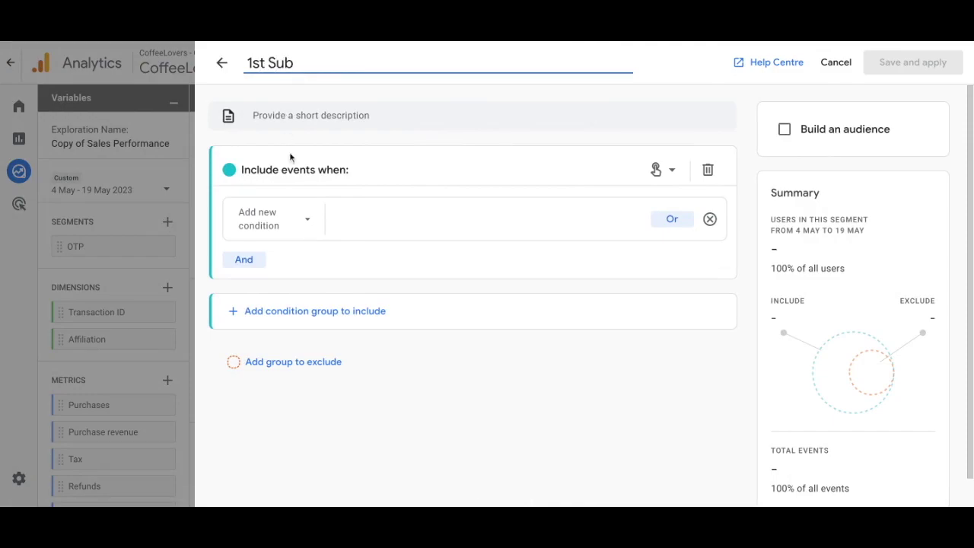
{"action": "left_click", "coordinate": [296, 219]}
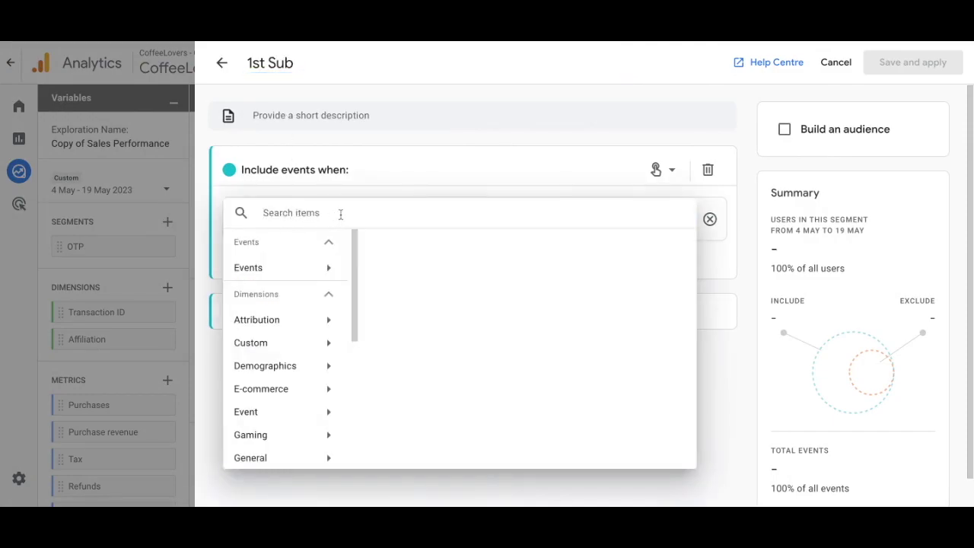
{"action": "type", "text": "pur"}
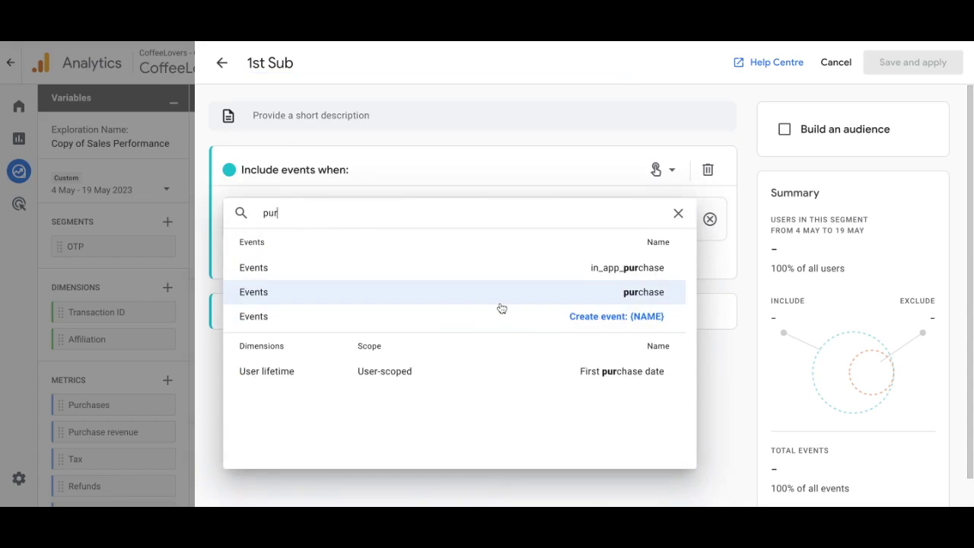
{"action": "left_click", "coordinate": [501, 305]}
Step: Require Affiliation to match regex .*First Order.*, then save and apply the segment
{"action": "left_click", "coordinate": [398, 225]}
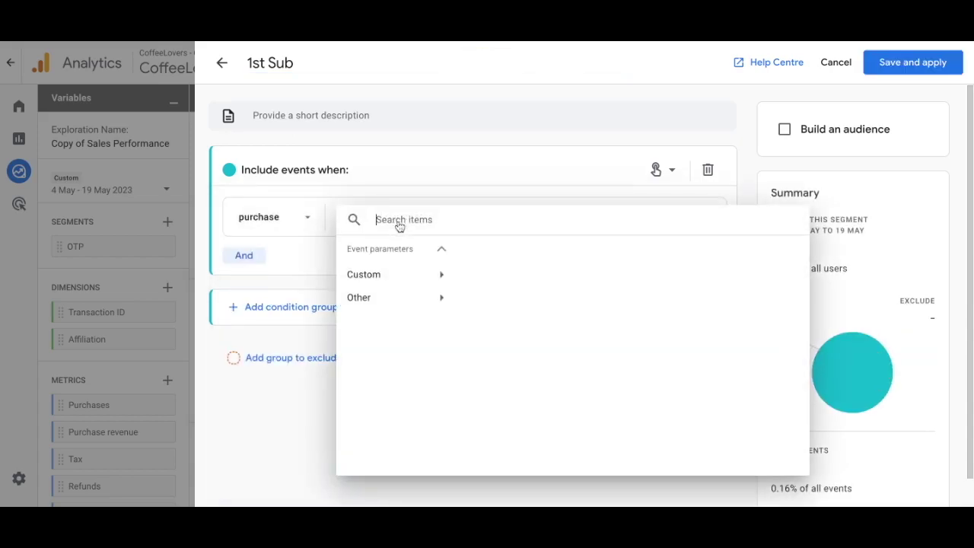
{"action": "left_click", "coordinate": [401, 276]}
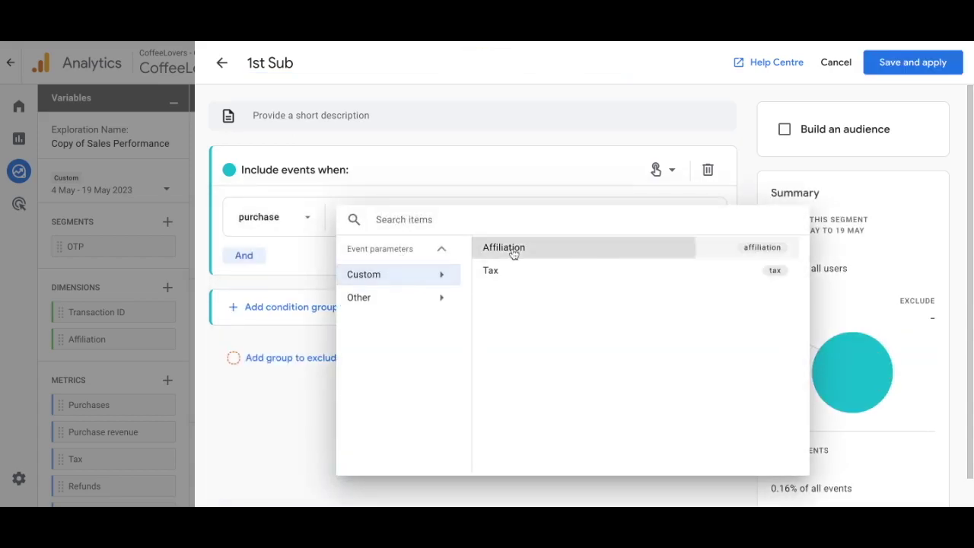
{"action": "left_click", "coordinate": [514, 254]}
{"action": "left_click", "coordinate": [415, 279]}
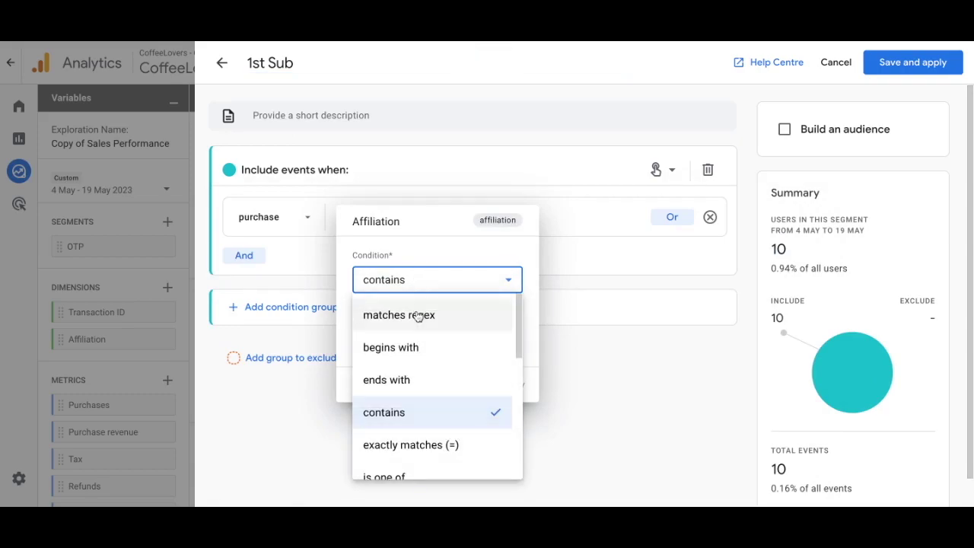
{"action": "left_click", "coordinate": [418, 317]}
{"action": "left_click", "coordinate": [416, 315]}
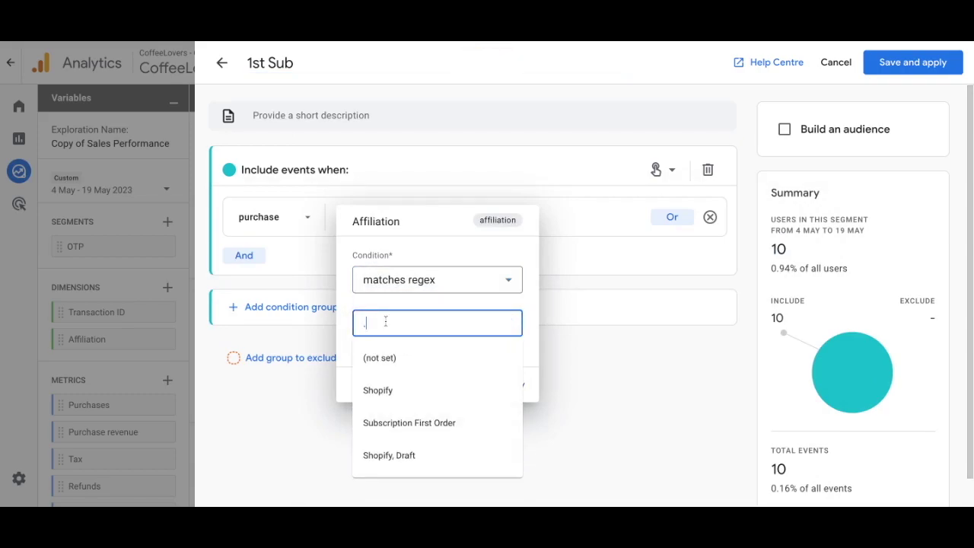
{"action": "type", "text": ".*"}
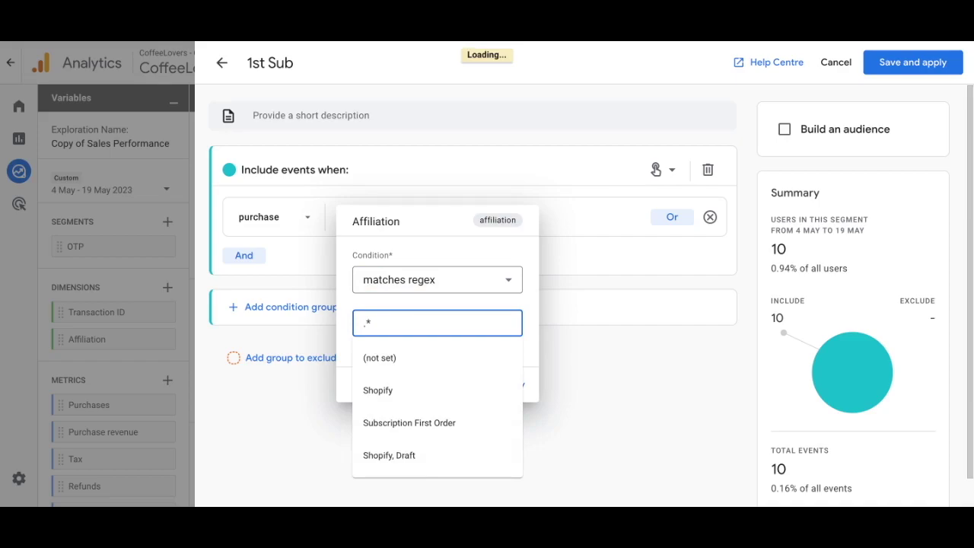
{"action": "type", "text": "First Or"}
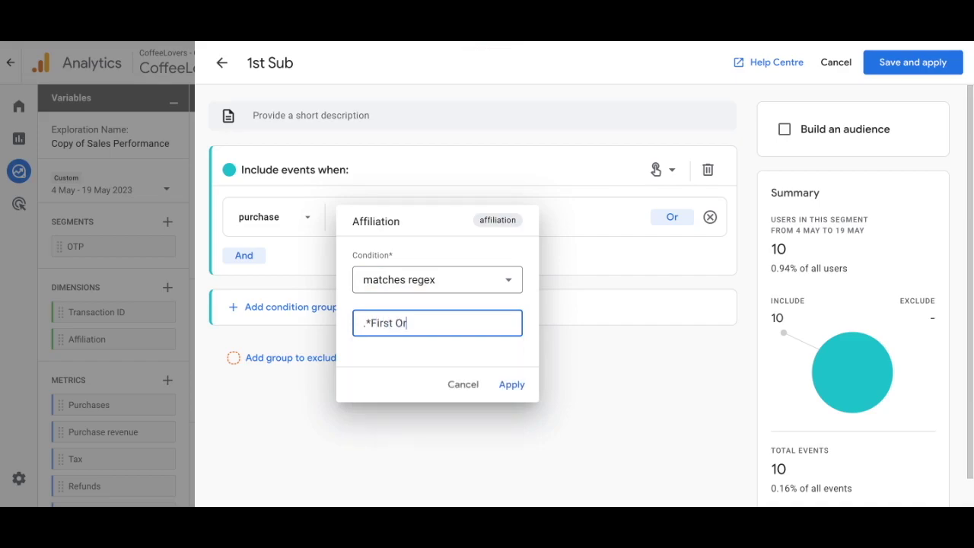
{"action": "type", "text": "der.*"}
{"action": "left_click", "coordinate": [505, 387]}
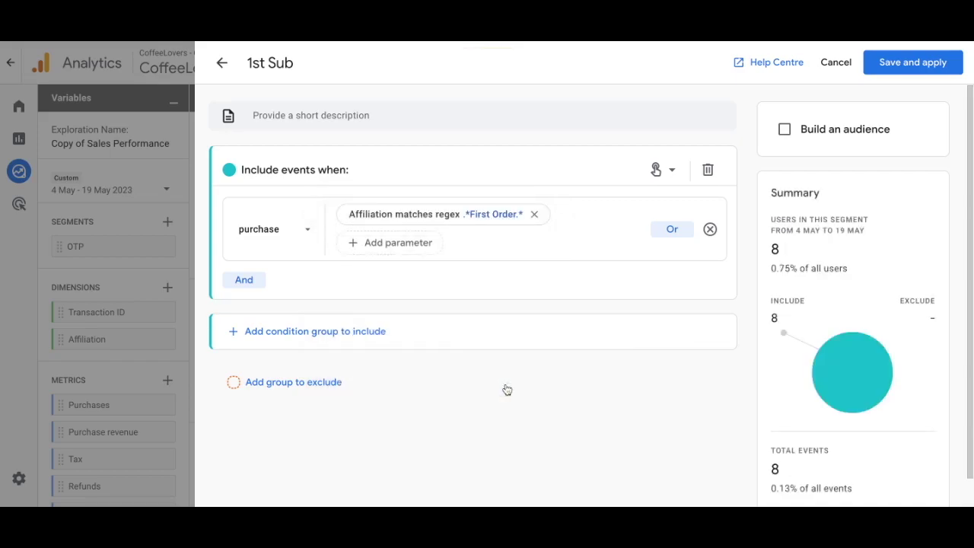
{"action": "left_click", "coordinate": [882, 62]}
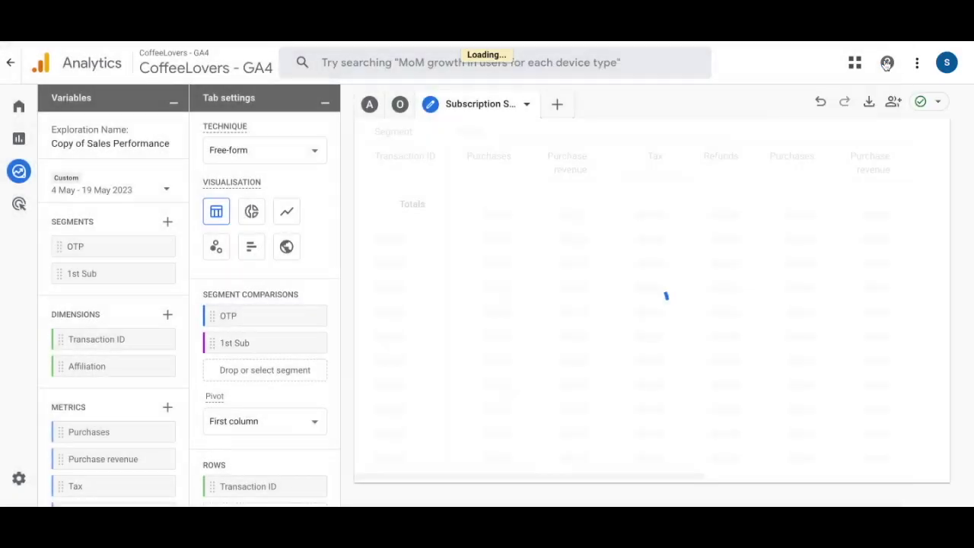
Step: Create an event segment named 'Recurring' with a purchase event condition
{"action": "left_click", "coordinate": [168, 223]}
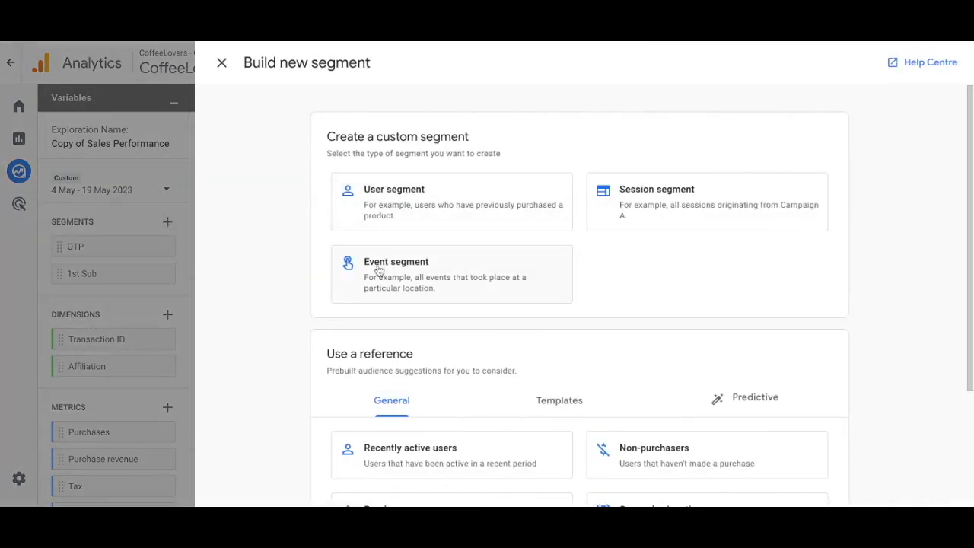
{"action": "left_click", "coordinate": [379, 271]}
{"action": "left_click", "coordinate": [307, 66]}
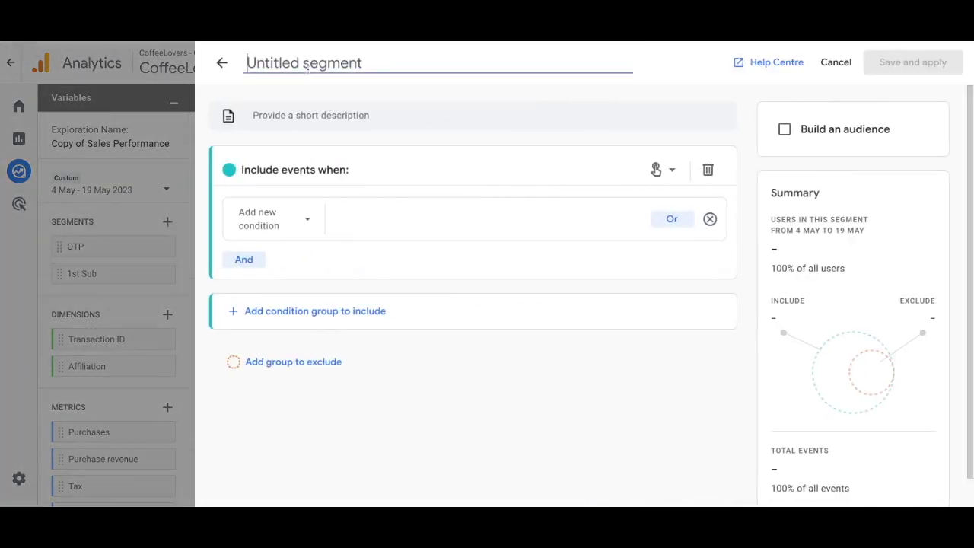
{"action": "type", "text": "Recurring"}
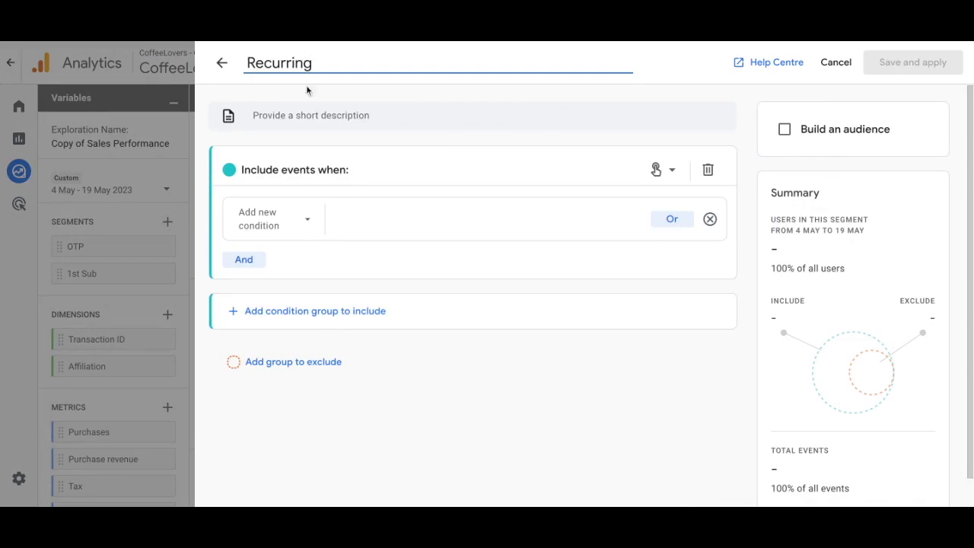
{"action": "left_click", "coordinate": [273, 219]}
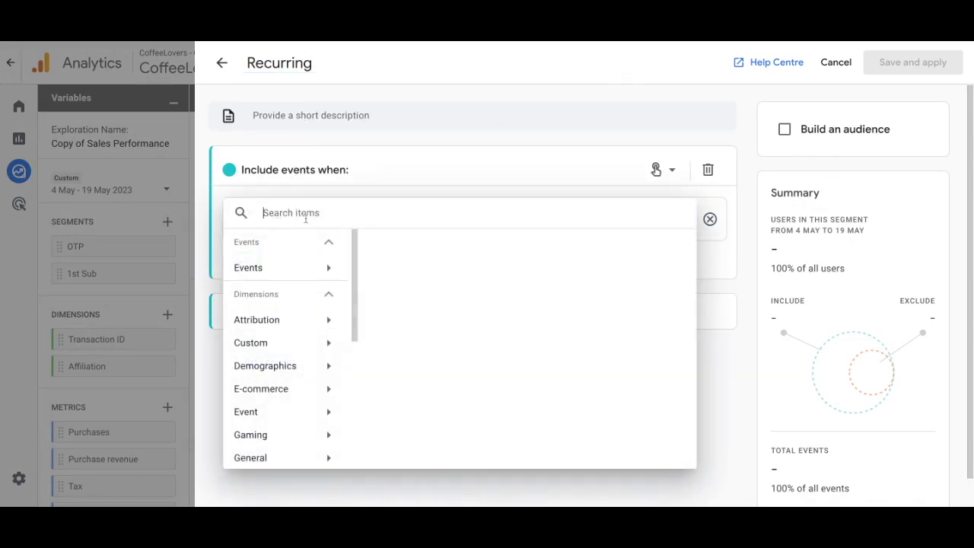
{"action": "type", "text": "purchas"}
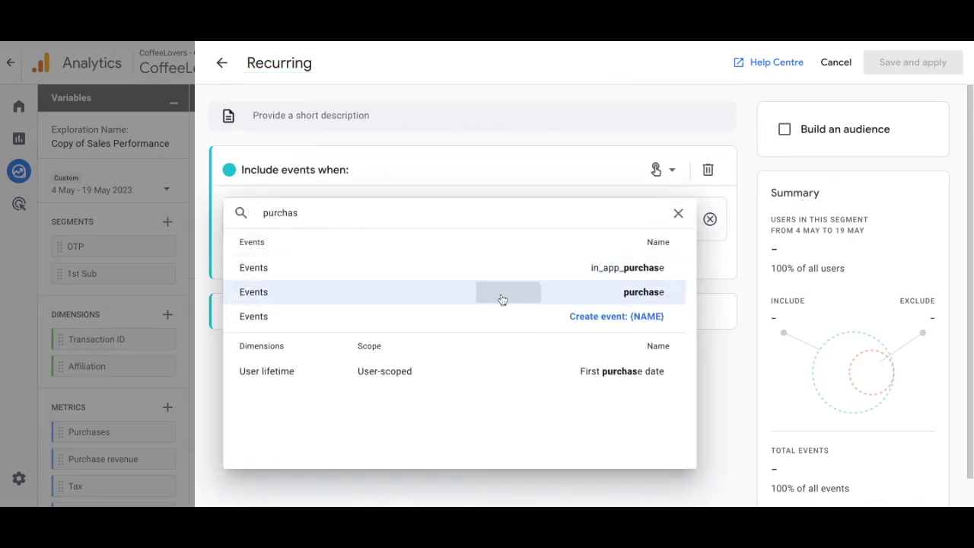
{"action": "left_click", "coordinate": [502, 300]}
Step: Require Affiliation to match regex .*Recurring.*, then save and apply the segment
{"action": "left_click", "coordinate": [418, 223]}
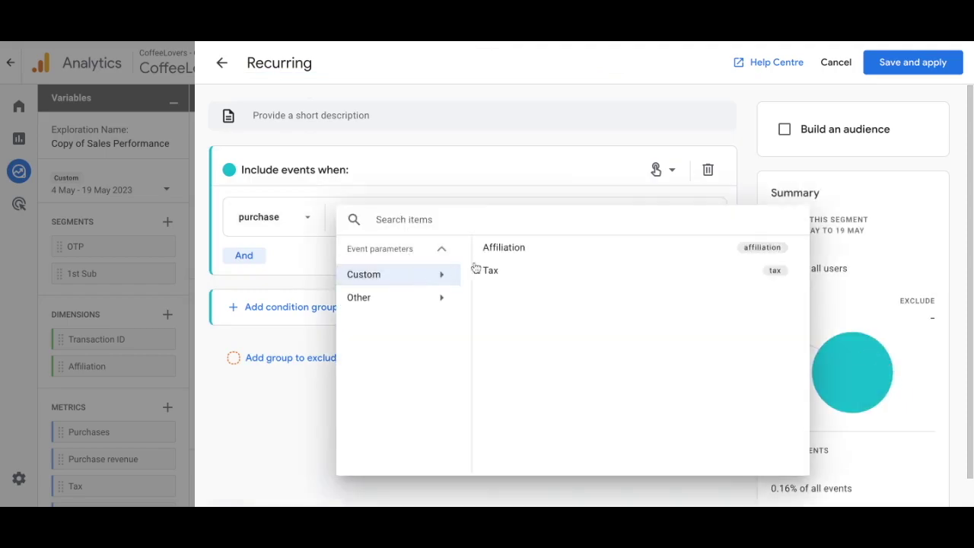
{"action": "left_click", "coordinate": [518, 250]}
{"action": "left_click", "coordinate": [428, 281]}
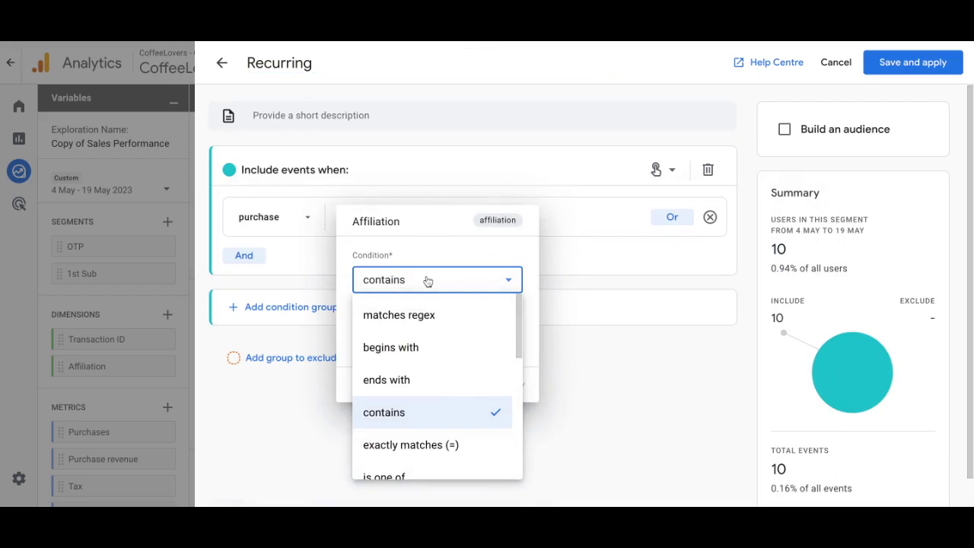
{"action": "left_click", "coordinate": [407, 315]}
{"action": "left_click", "coordinate": [388, 320]}
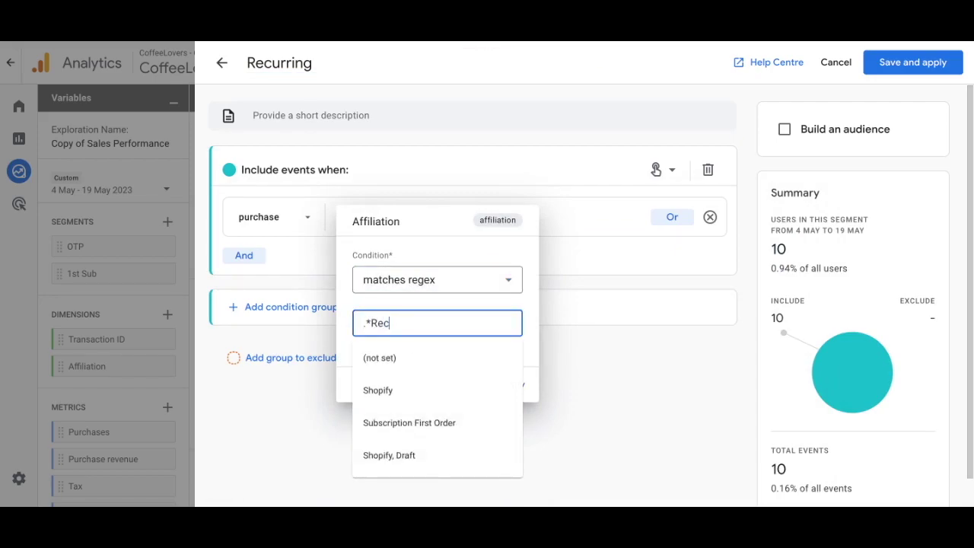
{"action": "type", "text": ".*Recurring.*"}
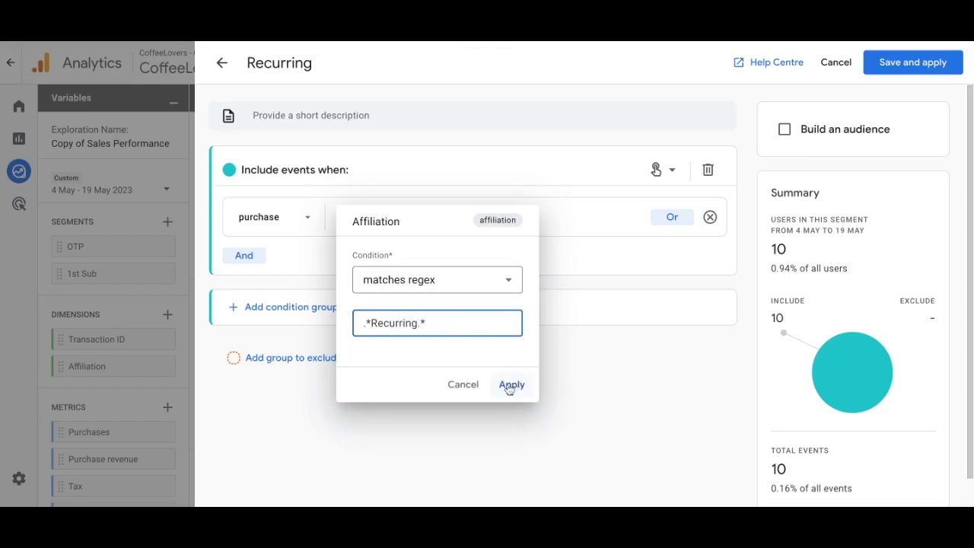
{"action": "left_click", "coordinate": [511, 385]}
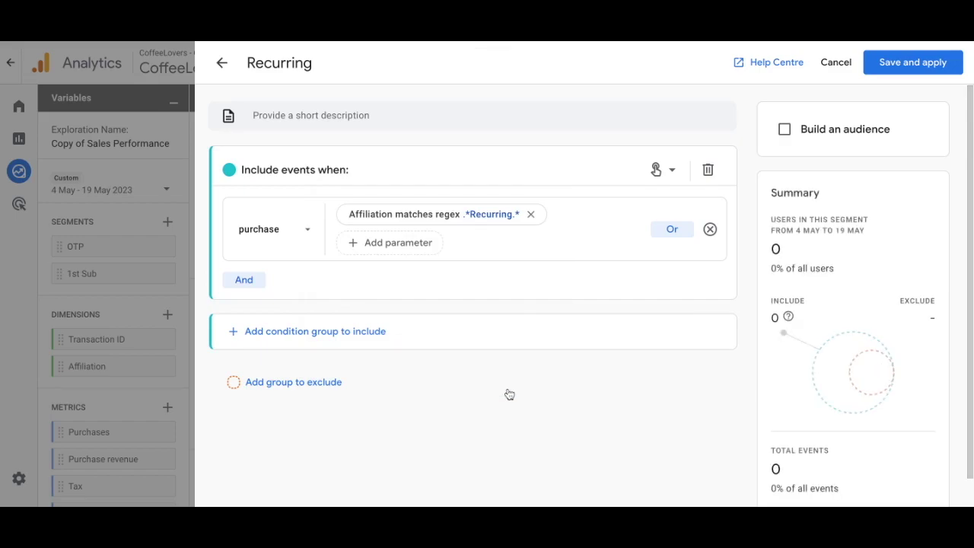
{"action": "left_click", "coordinate": [903, 72]}
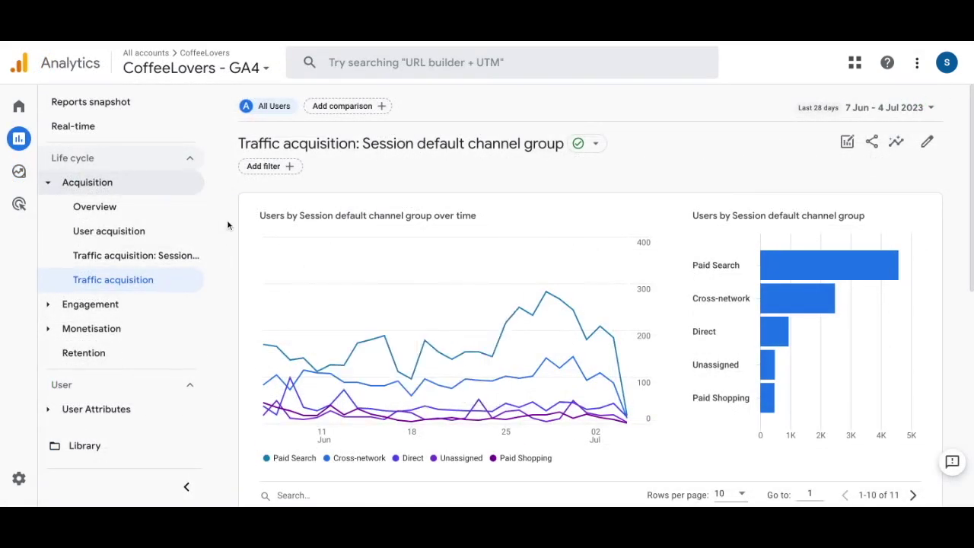
Step: Go to Reports > Life cycle > Acquisition > Traffic acquisition
{"action": "mouse_move", "coordinate": [23, 107]}
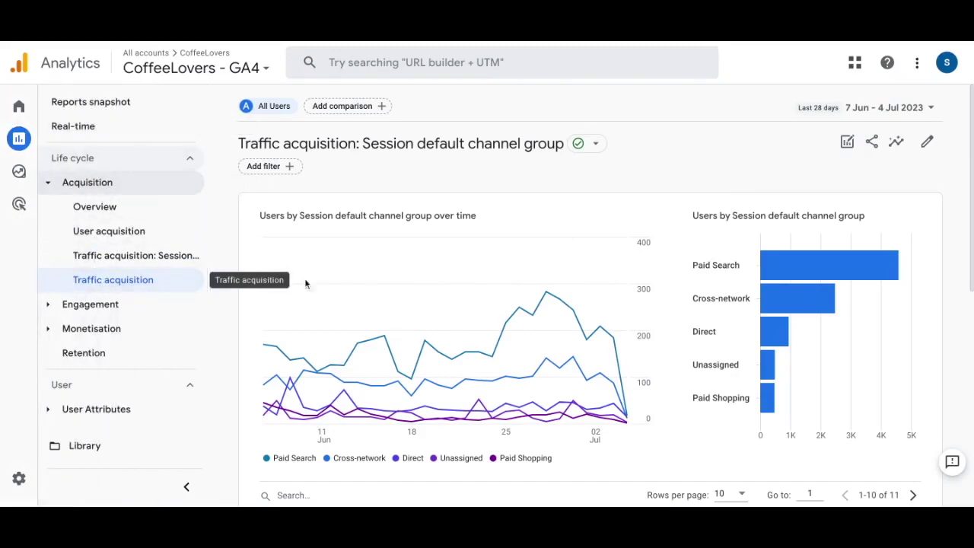
Step: Set Session source/medium as the default dimension in the Traffic acquisition report's customisation and apply it
{"action": "left_click", "coordinate": [928, 144]}
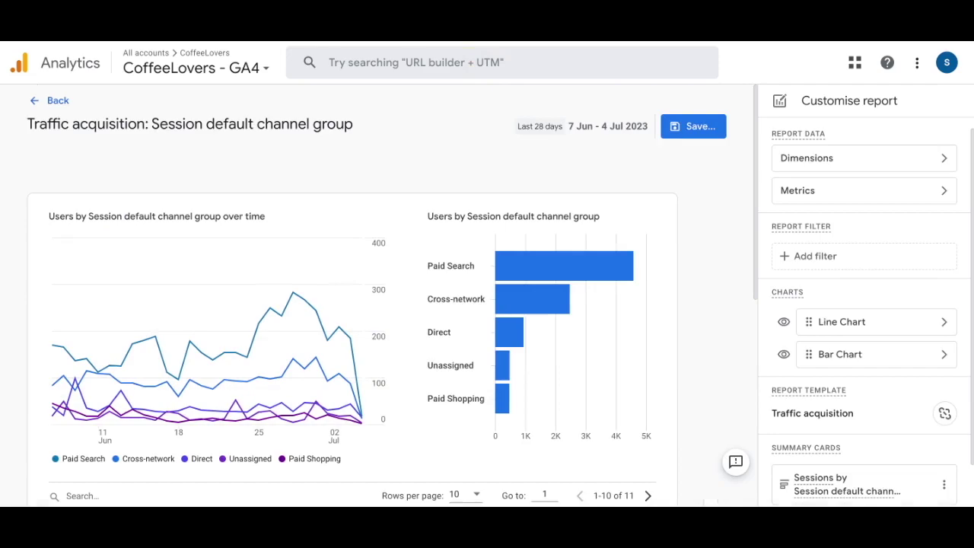
{"action": "left_click", "coordinate": [863, 157]}
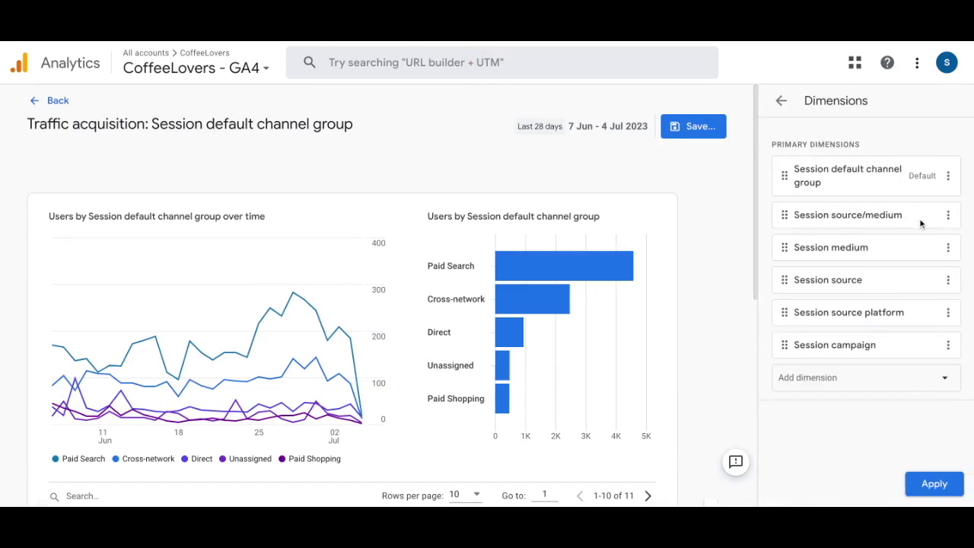
{"action": "left_click", "coordinate": [948, 216]}
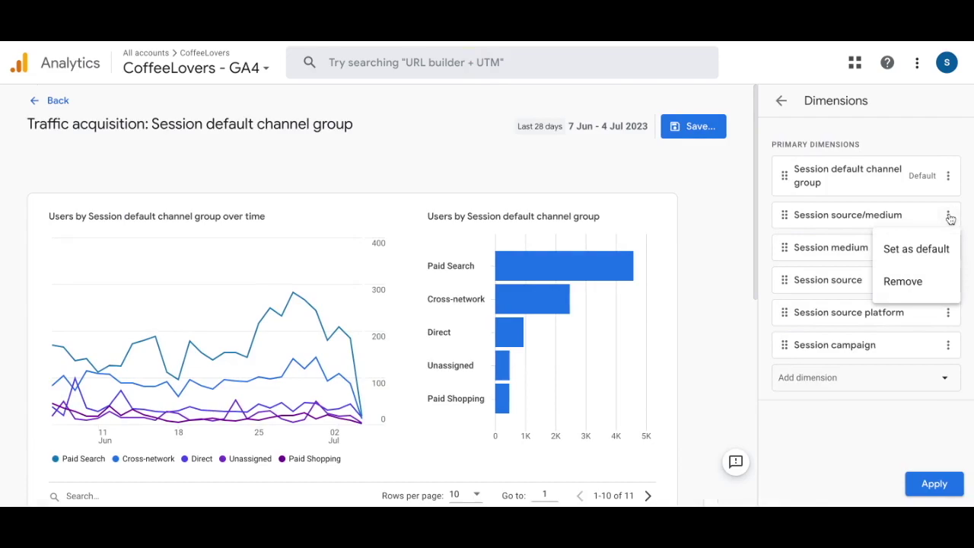
{"action": "left_click", "coordinate": [917, 250]}
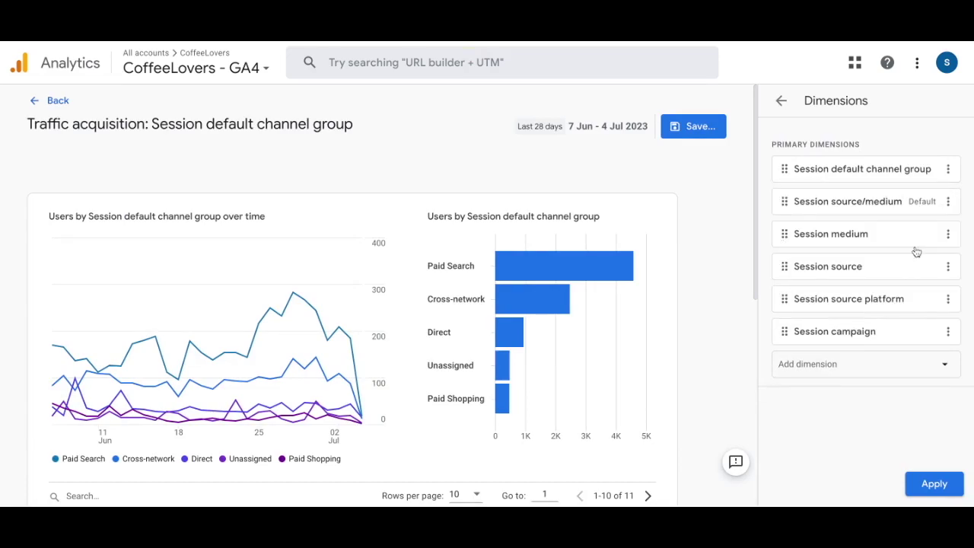
{"action": "left_click", "coordinate": [932, 484]}
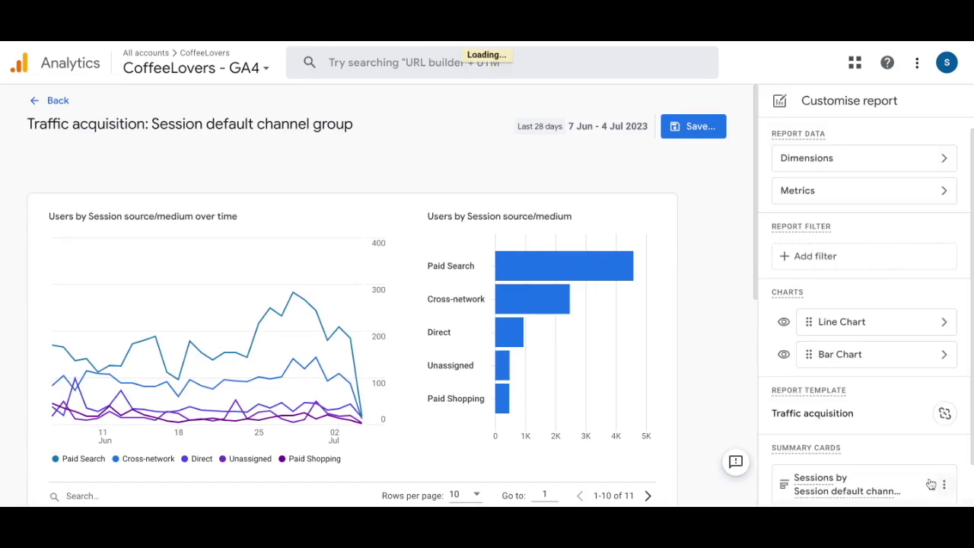
{"action": "left_click", "coordinate": [830, 258]}
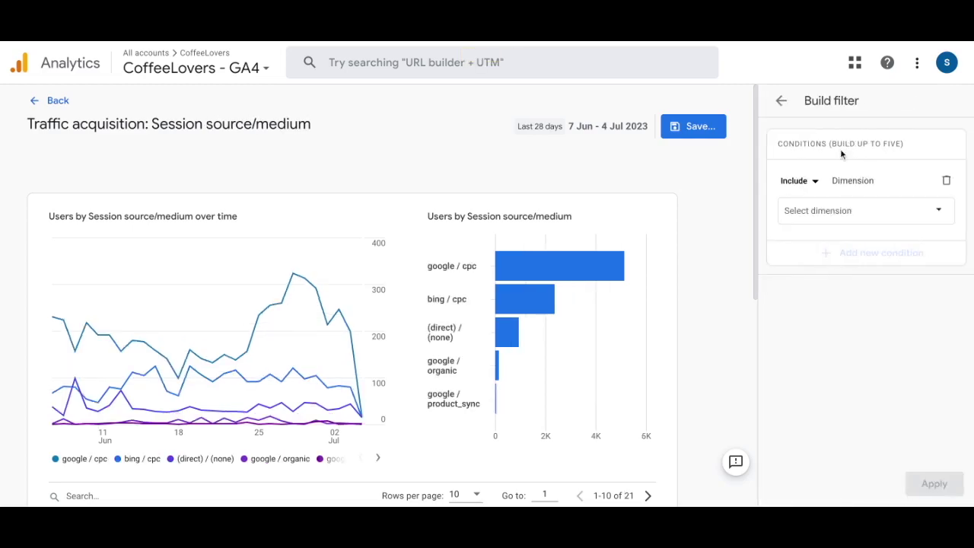
Step: Add an Exclude filter on Affiliation for all values containing 'Recurring' and apply it
{"action": "left_click", "coordinate": [797, 180]}
{"action": "left_click", "coordinate": [818, 242]}
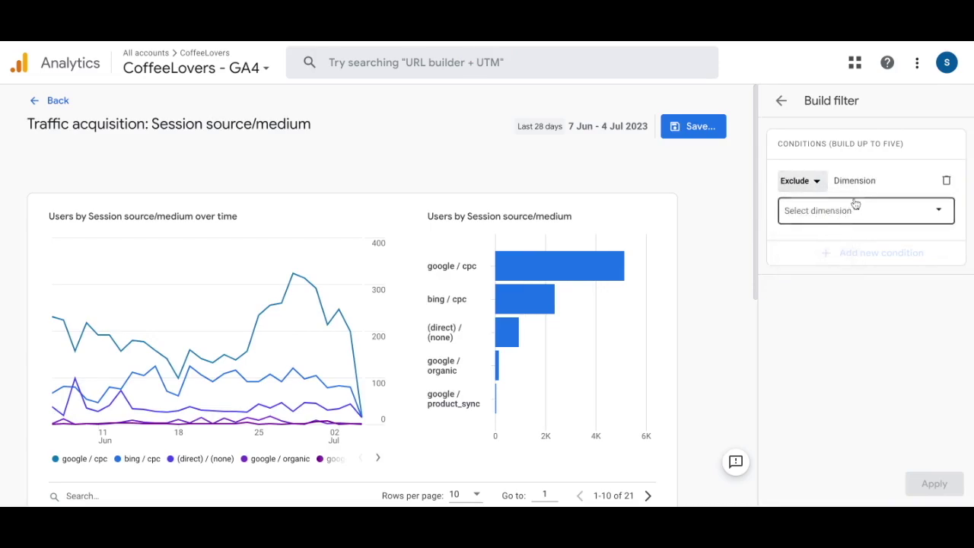
{"action": "left_click", "coordinate": [832, 207]}
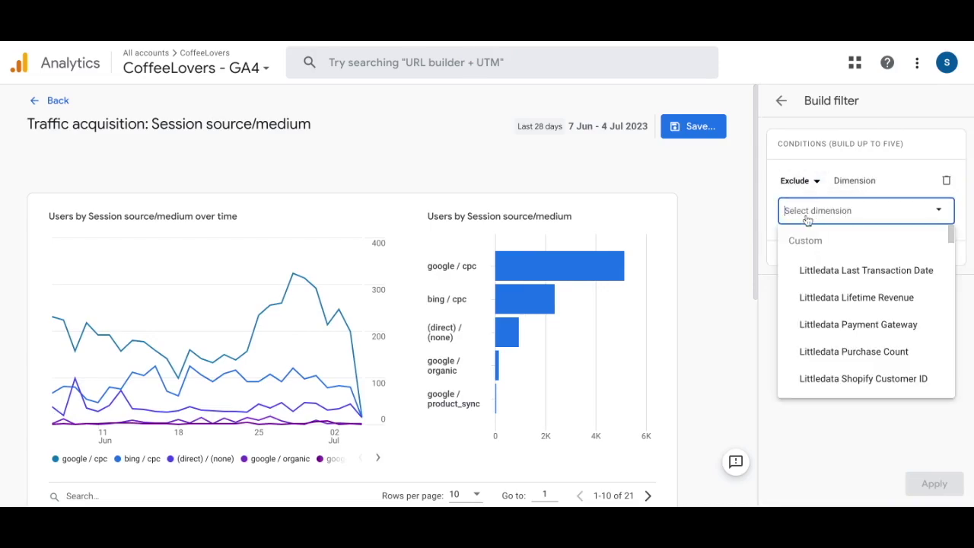
{"action": "type", "text": "aff"}
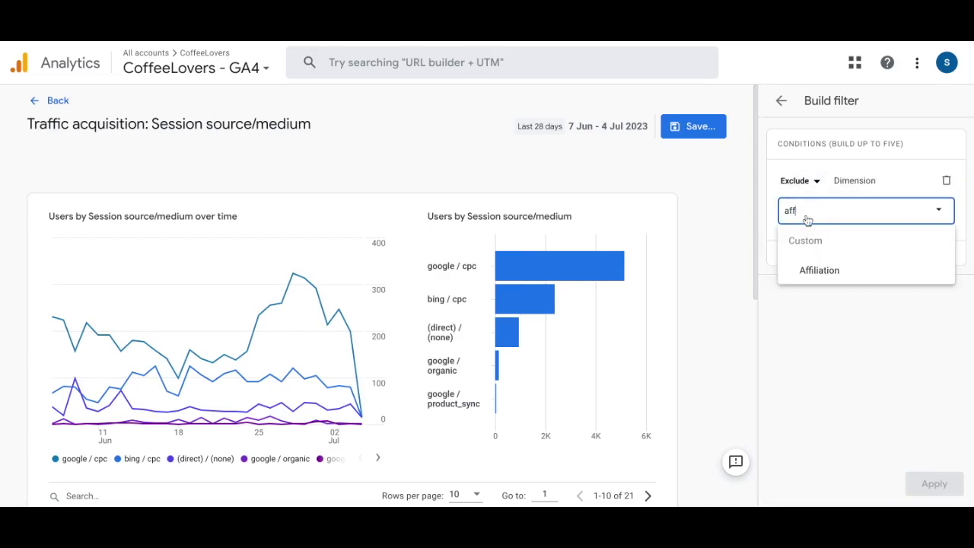
{"action": "left_click", "coordinate": [828, 274]}
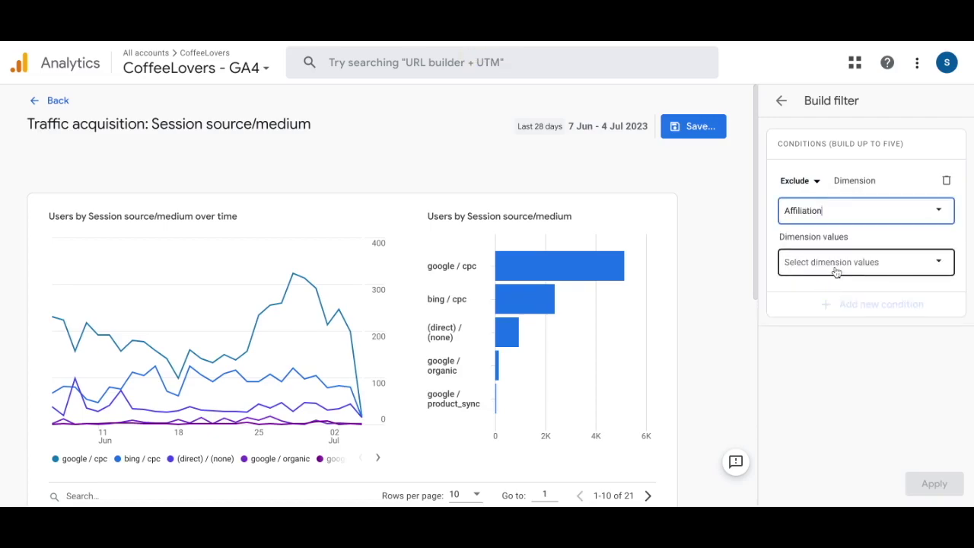
{"action": "left_click", "coordinate": [837, 263]}
{"action": "type", "text": "R"}
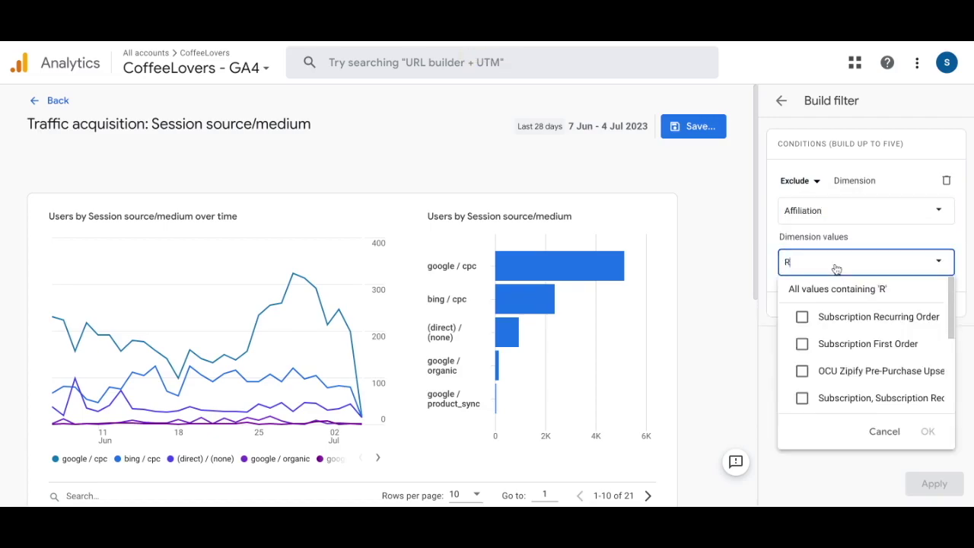
{"action": "type", "text": "ecurring"}
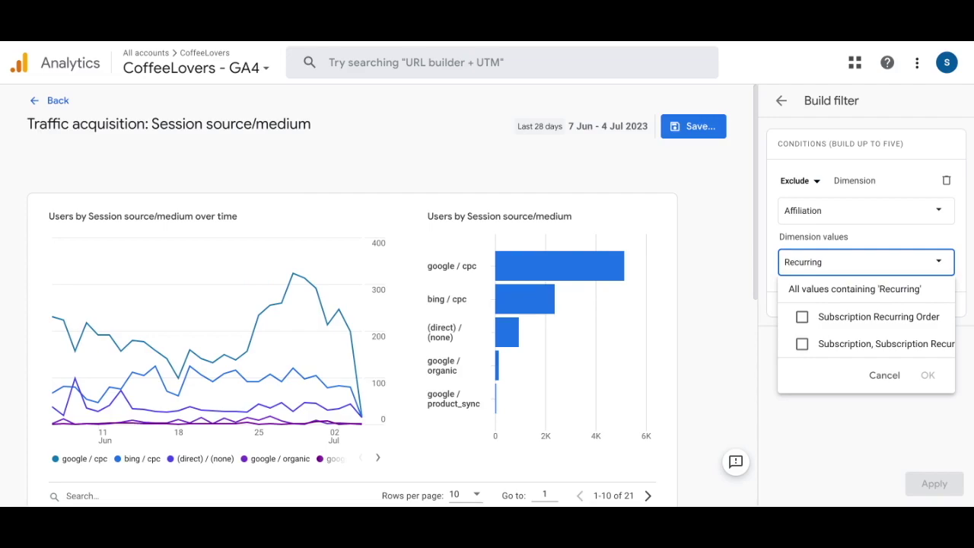
{"action": "left_click", "coordinate": [848, 296]}
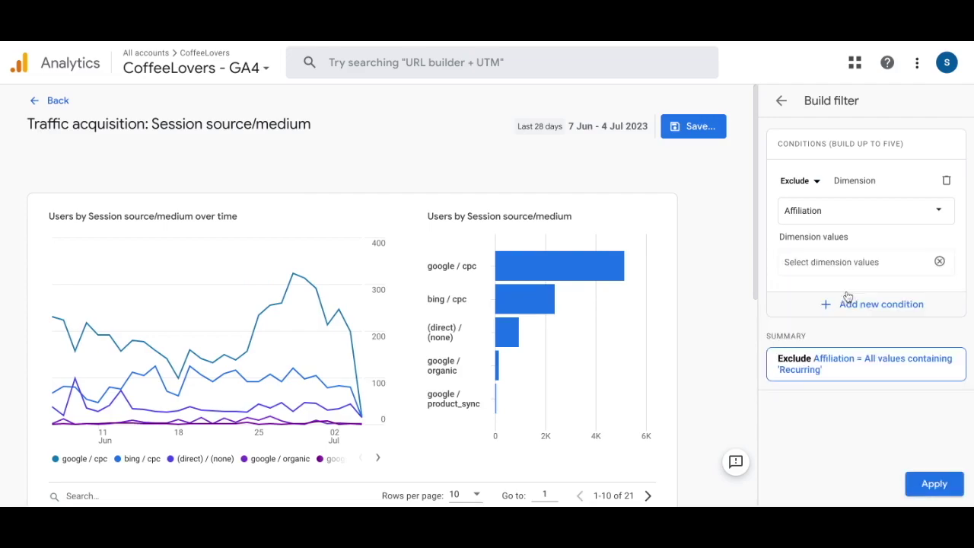
{"action": "left_click", "coordinate": [936, 483]}
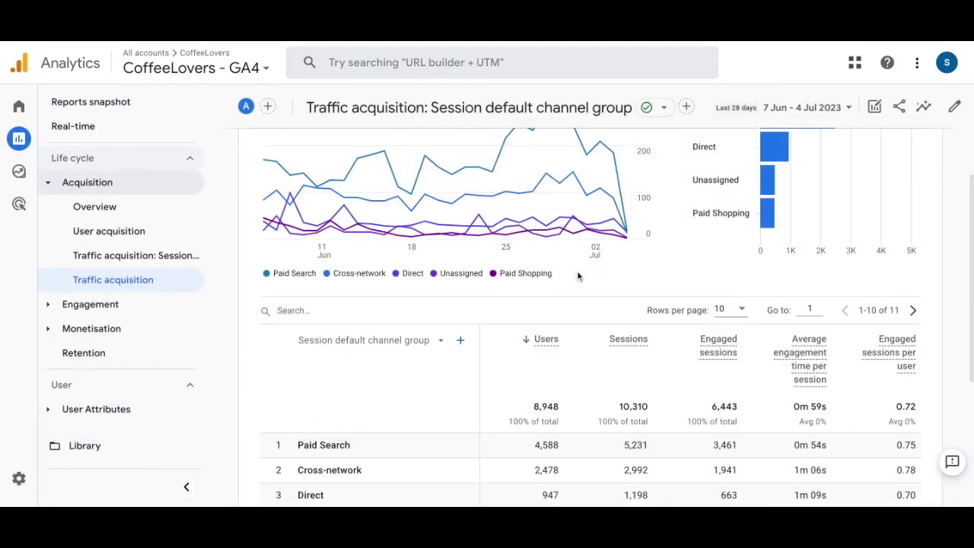
Step: Break the table down by Session source/medium and set the Conversions column to purchase only
{"action": "left_click", "coordinate": [436, 343]}
{"action": "left_click", "coordinate": [378, 148]}
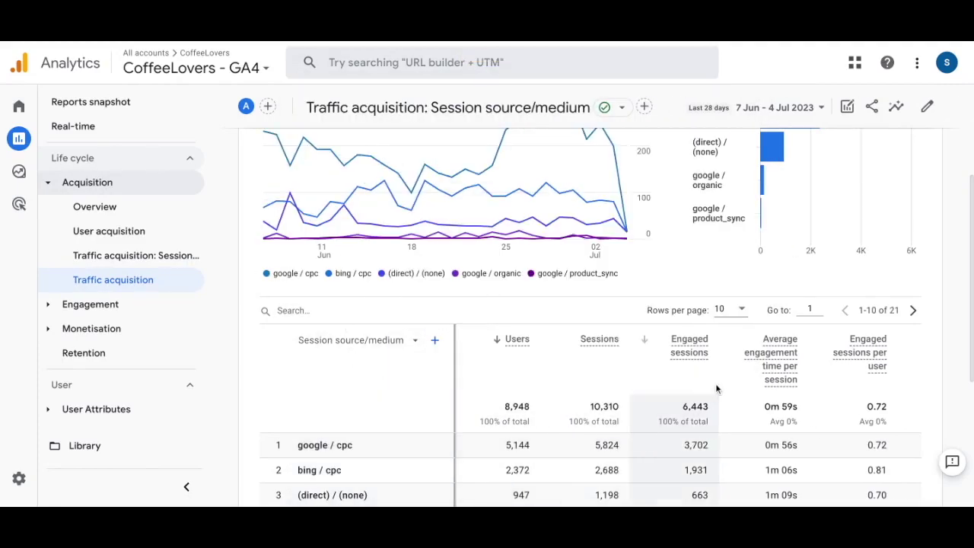
{"action": "scroll", "coordinate": [715, 383], "scroll_direction": "right", "scroll_amount": 5}
{"action": "scroll", "coordinate": [716, 383], "scroll_direction": "right", "scroll_amount": 4}
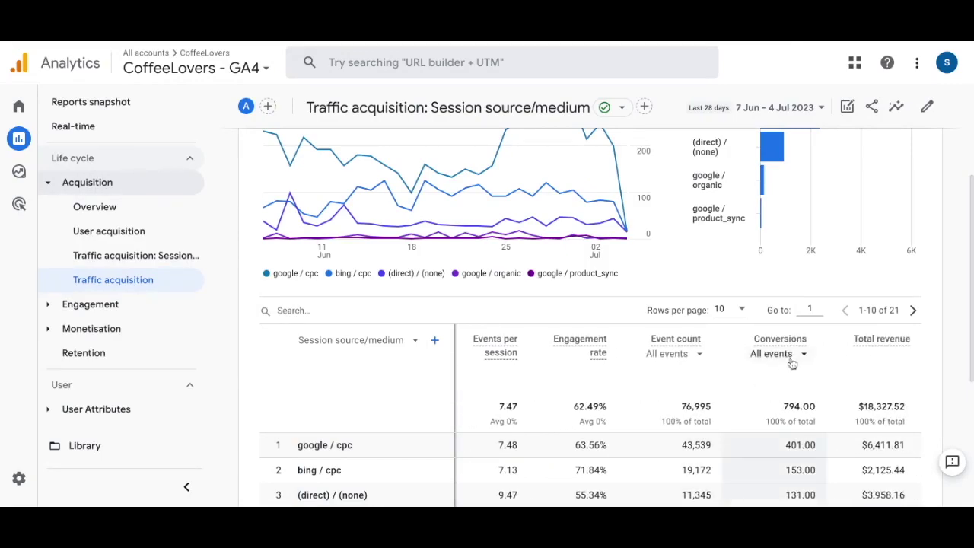
{"action": "left_click", "coordinate": [794, 359]}
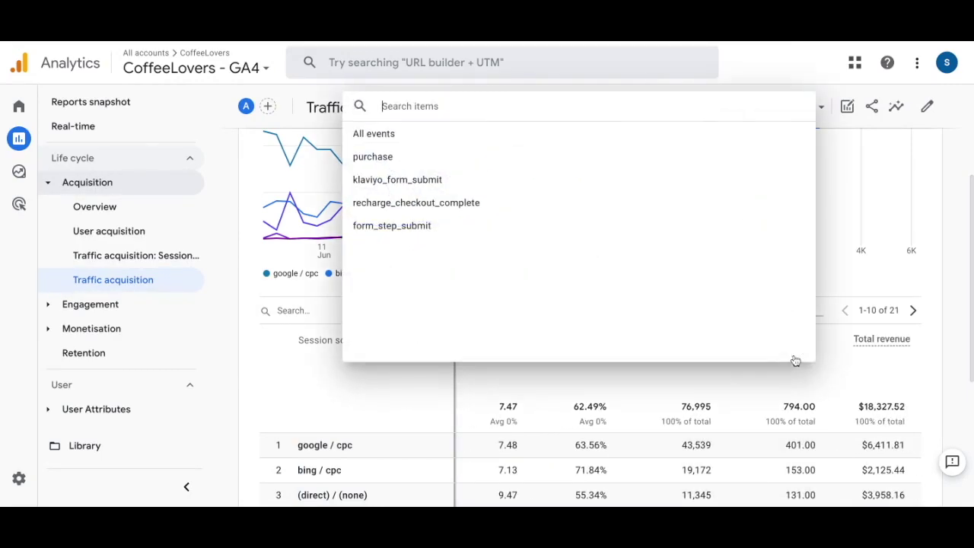
{"action": "left_click", "coordinate": [377, 157]}
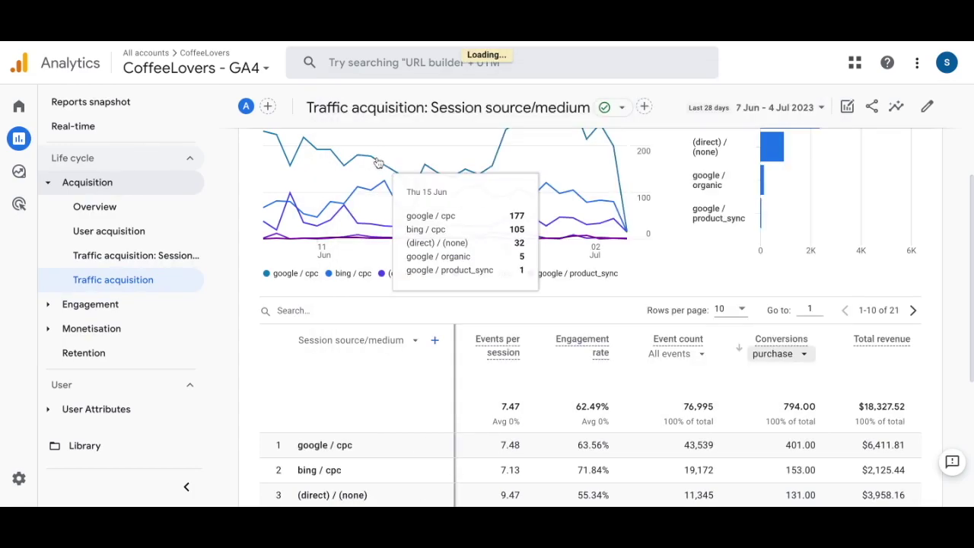